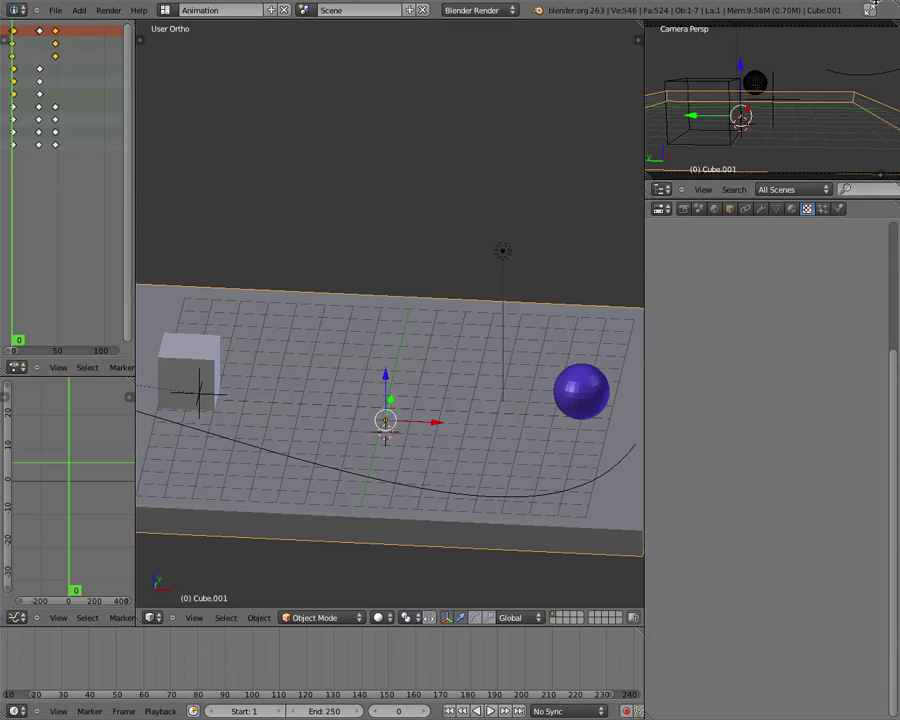
Select the lamp above the sphere in the viewport so it becomes the active object.
{"action": "right_click", "coordinate": [504, 253]}
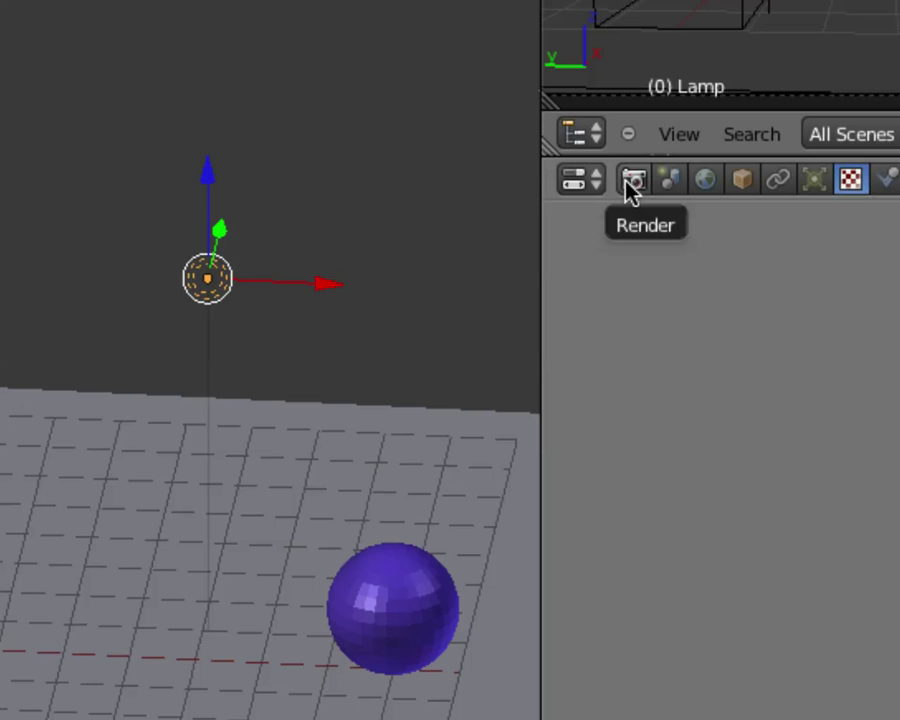
Show the Render properties, with 1920×1080 output at 50% resolution.
{"action": "left_click", "coordinate": [630, 181]}
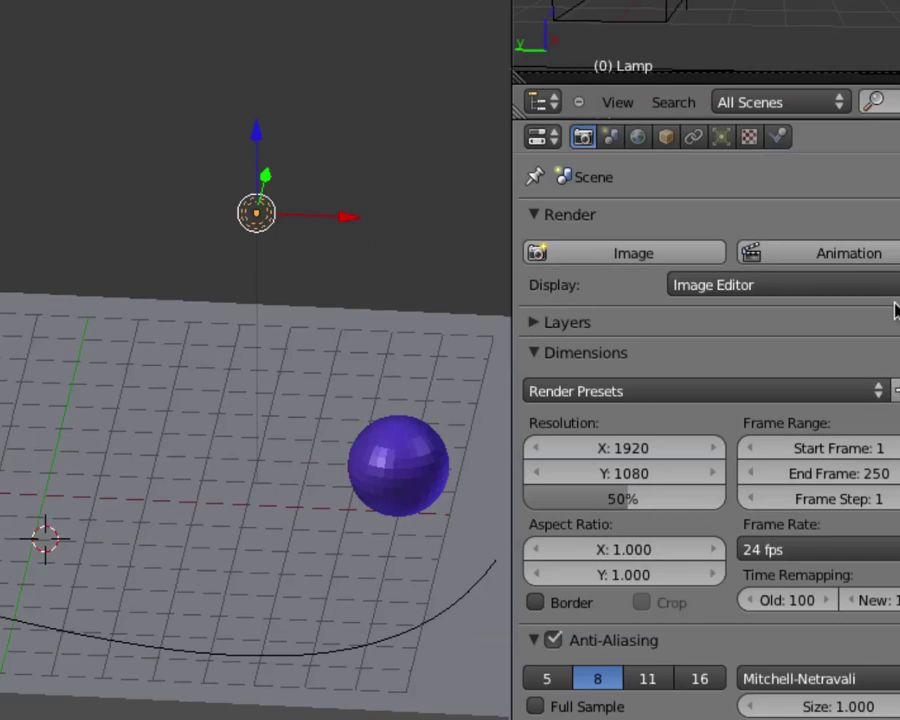
Change the render Display setting from Image Editor to New Window.
{"action": "left_click", "coordinate": [860, 290]}
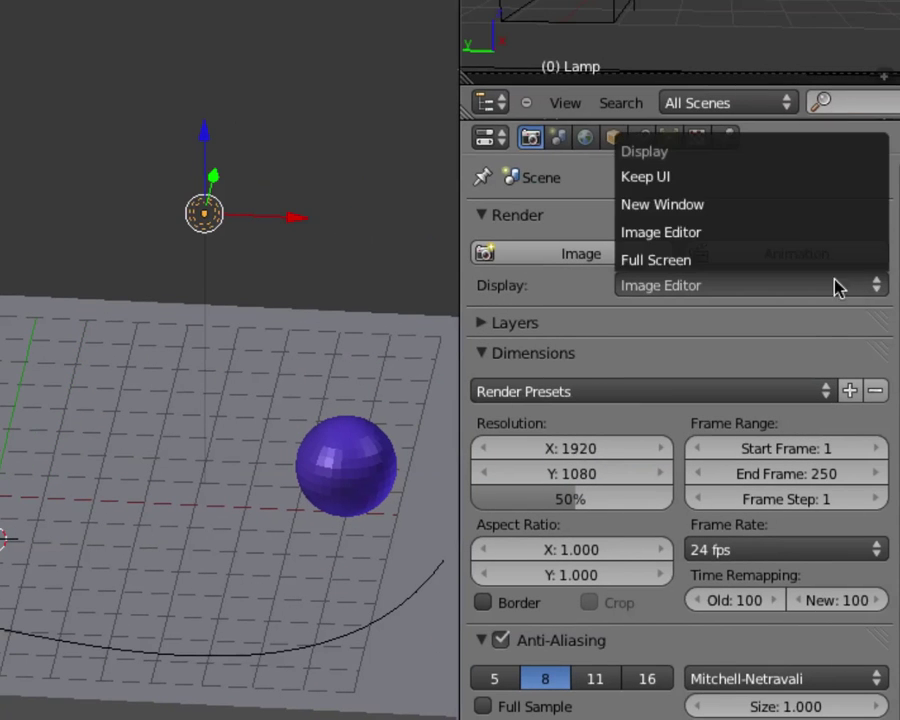
{"action": "left_click", "coordinate": [808, 205]}
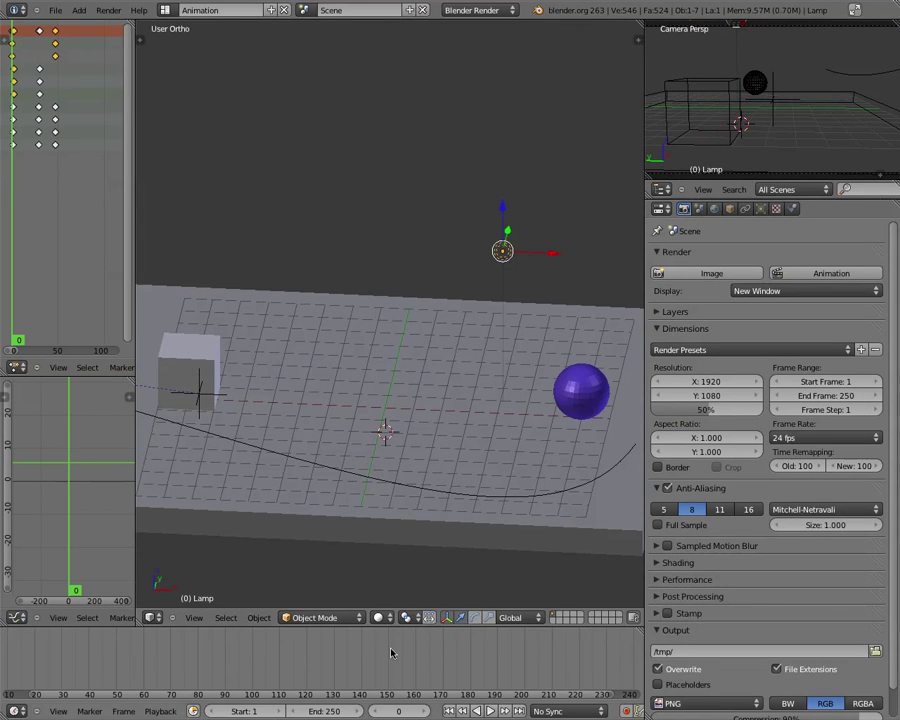
Set the animation End Frame to 55, then select the CameraPath curve and the sphere.
{"action": "right_click", "coordinate": [183, 374]}
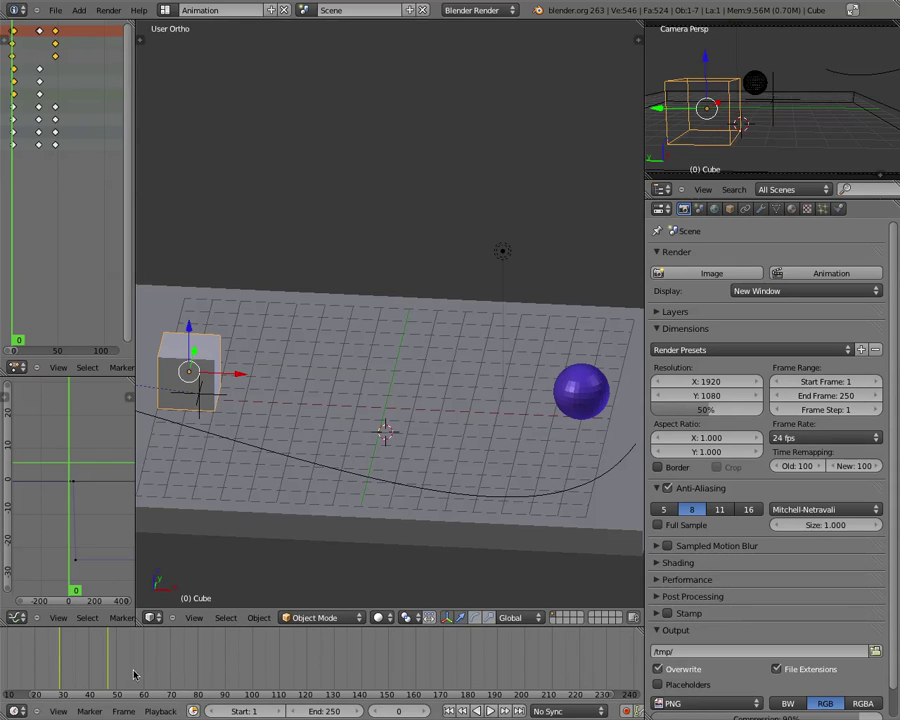
{"action": "left_click", "coordinate": [831, 396]}
{"action": "type", "text": "55"}
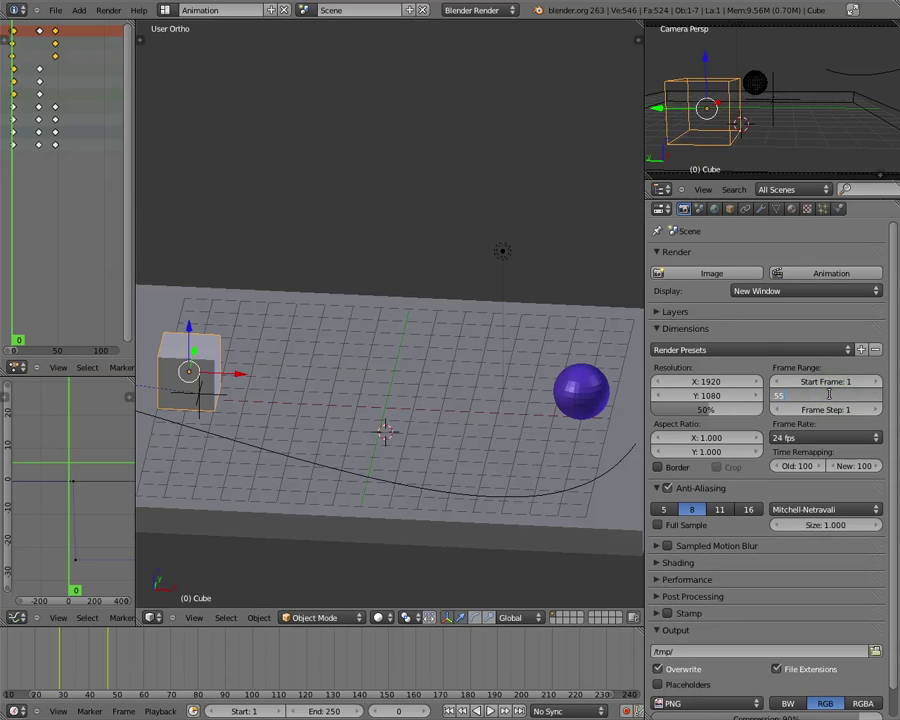
{"action": "key", "text": "Return"}
{"action": "right_click", "coordinate": [482, 498]}
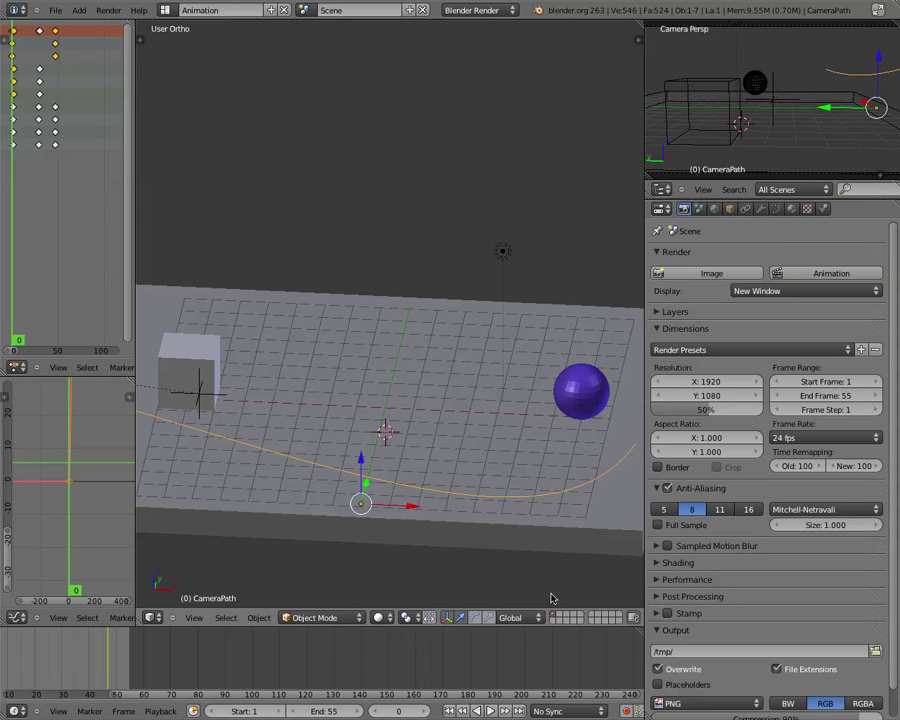
{"action": "right_click", "coordinate": [583, 393]}
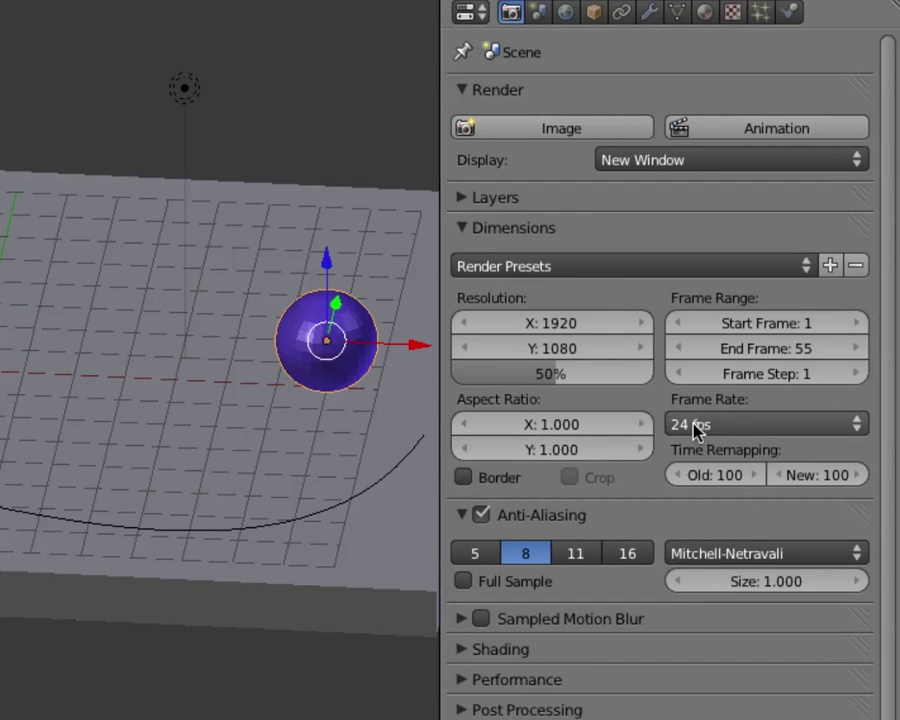
Check the frame rate list and expand the Shading panel with textures, shadows, ray tracing and environment map on.
{"action": "left_click", "coordinate": [753, 428]}
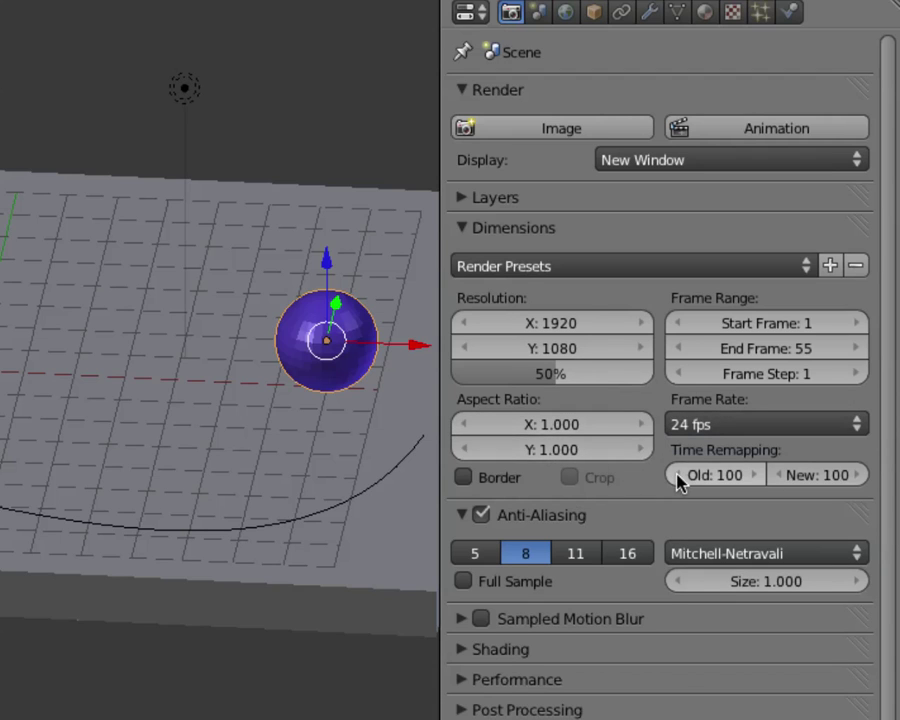
{"action": "scroll", "coordinate": [679, 478], "scroll_direction": "down", "scroll_amount": 2}
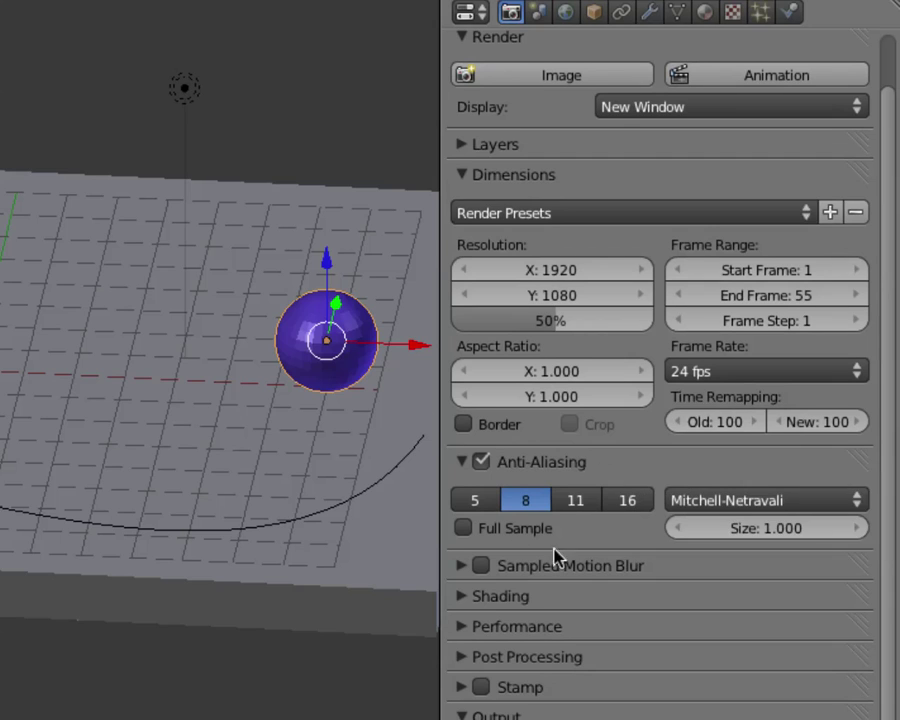
{"action": "scroll", "coordinate": [552, 468], "scroll_direction": "up", "scroll_amount": 2}
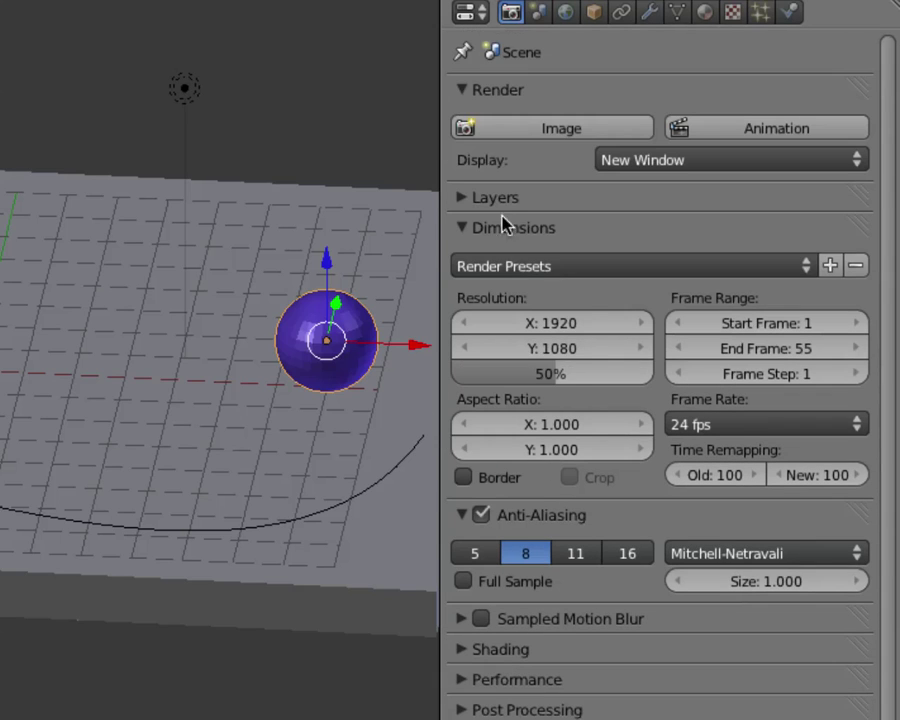
{"action": "scroll", "coordinate": [556, 258], "scroll_direction": "down", "scroll_amount": 2}
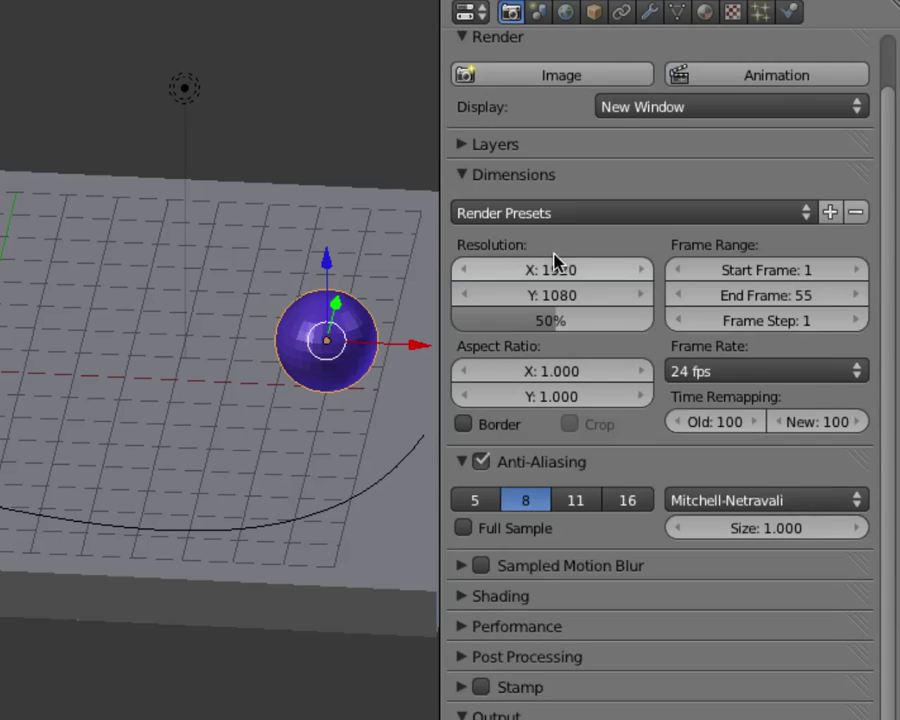
{"action": "left_click", "coordinate": [464, 597]}
{"action": "scroll", "coordinate": [580, 572], "scroll_direction": "down", "scroll_amount": 5}
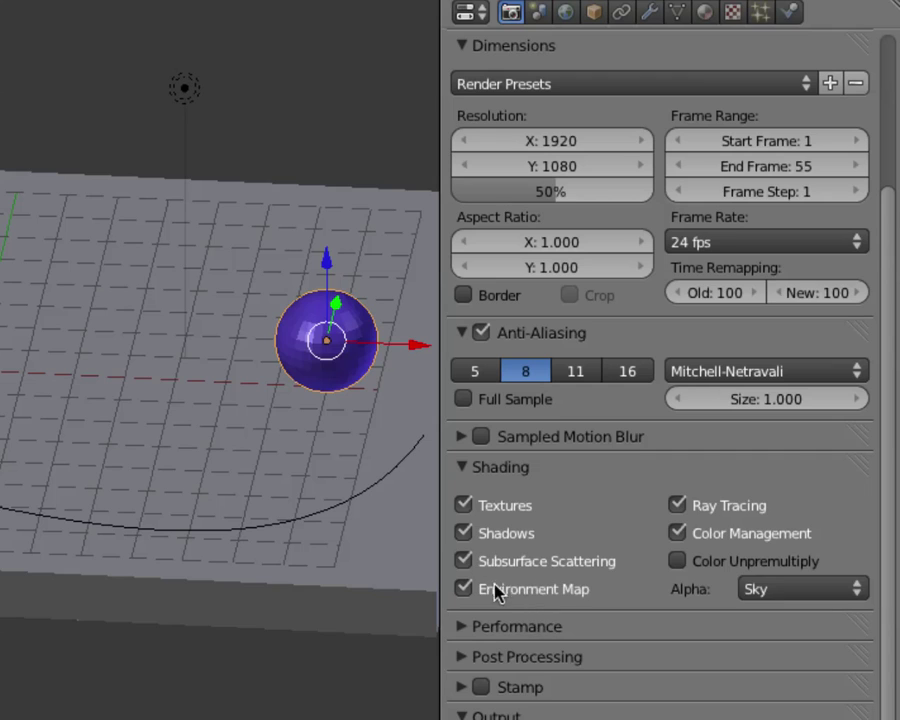
Turn off Environment Map, Subsurface Scattering, Ray Tracing, Color Management and Textures, keeping only Shadows.
{"action": "left_click", "coordinate": [463, 589]}
{"action": "left_click", "coordinate": [464, 566]}
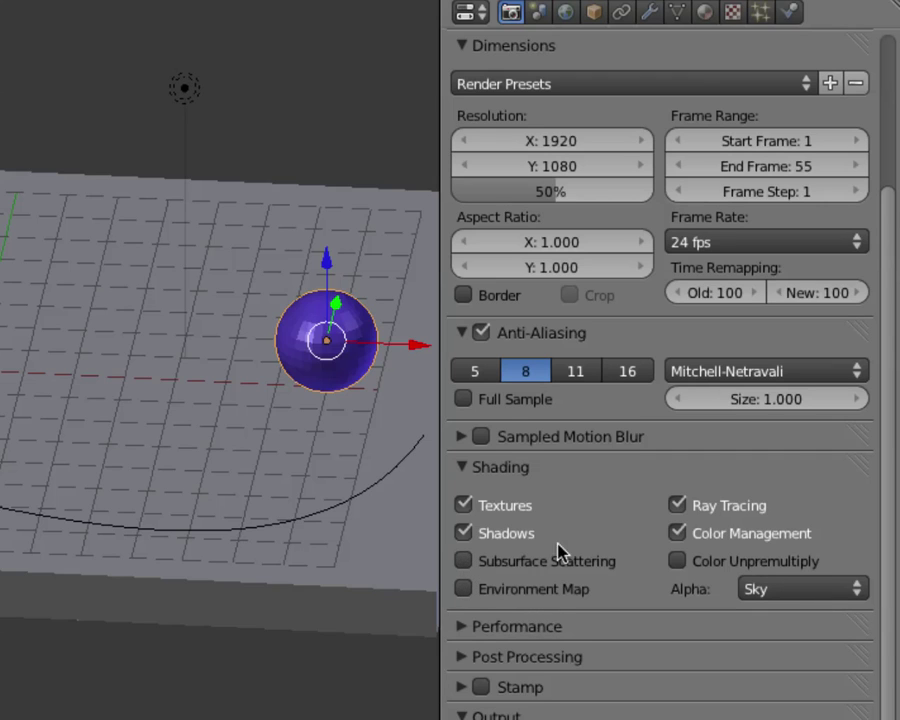
{"action": "left_click", "coordinate": [679, 535]}
{"action": "left_click", "coordinate": [678, 506]}
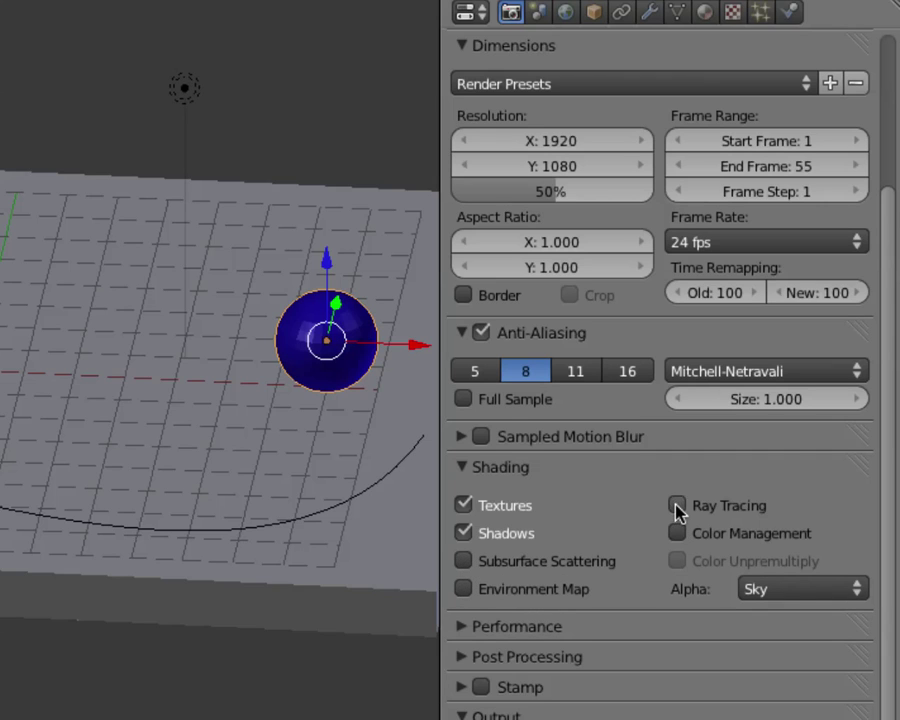
{"action": "left_click", "coordinate": [678, 533]}
{"action": "left_click", "coordinate": [678, 533]}
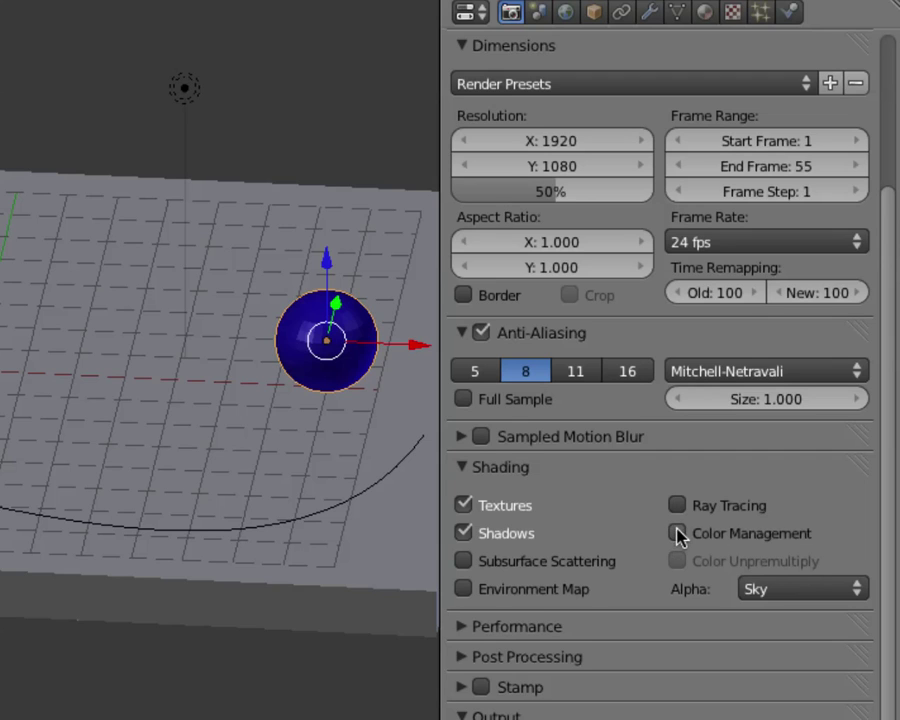
{"action": "left_click", "coordinate": [464, 505]}
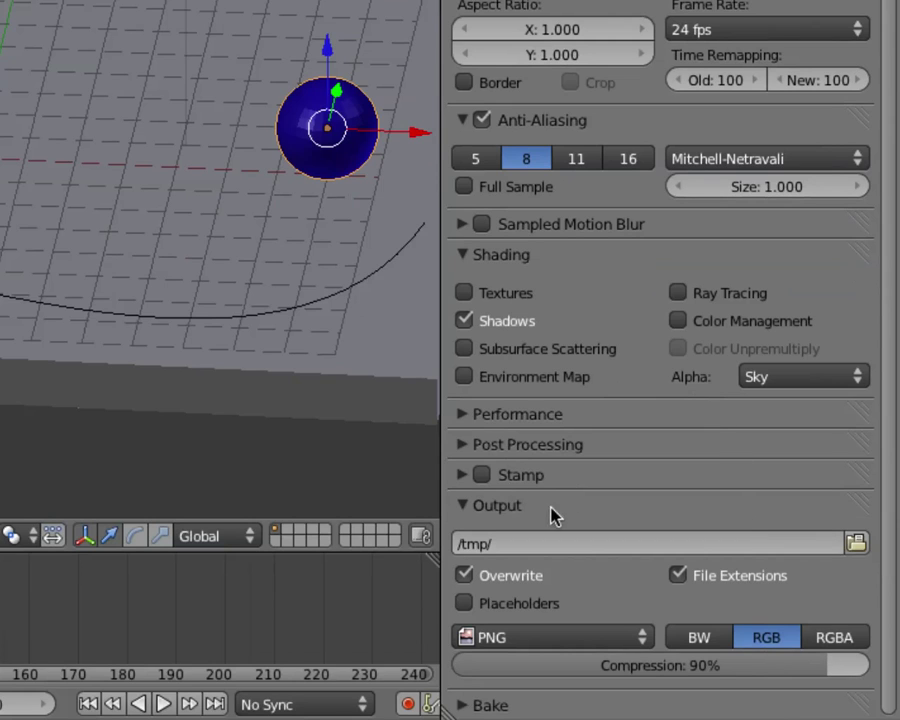
{"action": "left_click", "coordinate": [470, 416]}
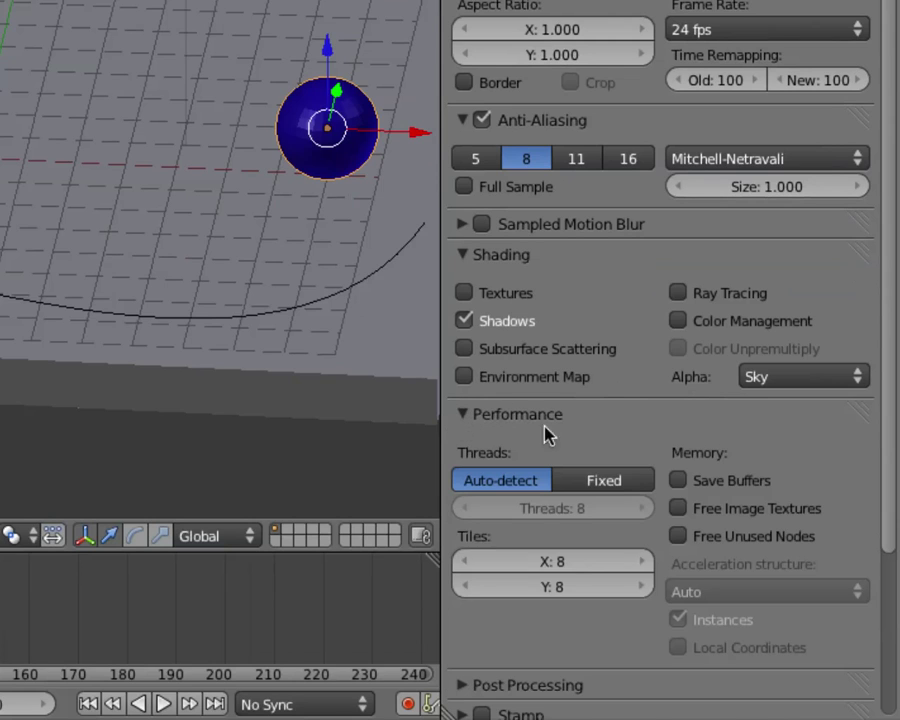
{"action": "left_click", "coordinate": [469, 415]}
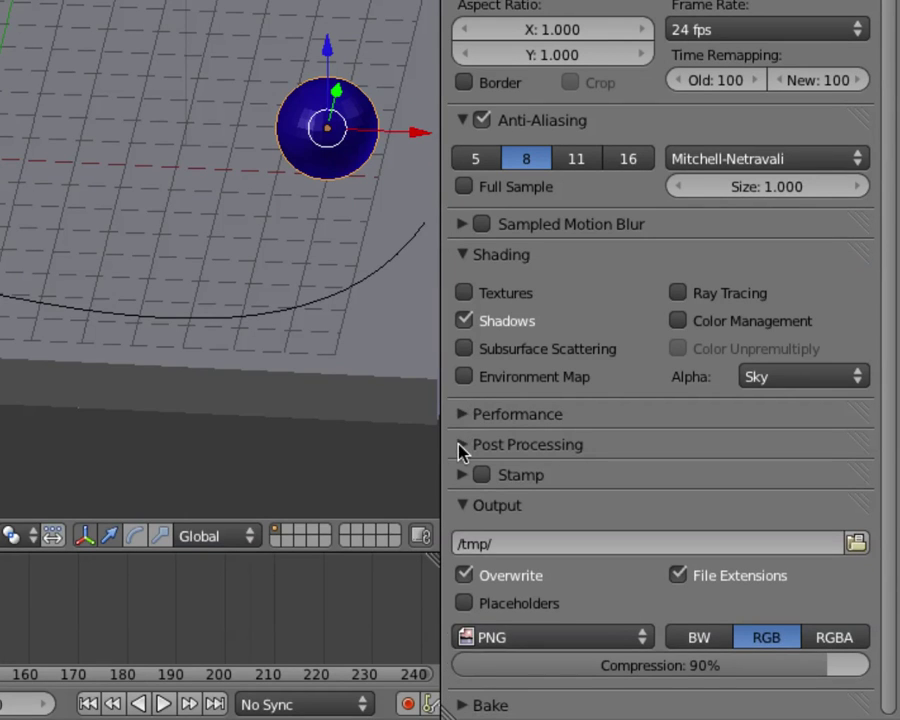
{"action": "left_click", "coordinate": [462, 446]}
{"action": "left_click", "coordinate": [462, 446]}
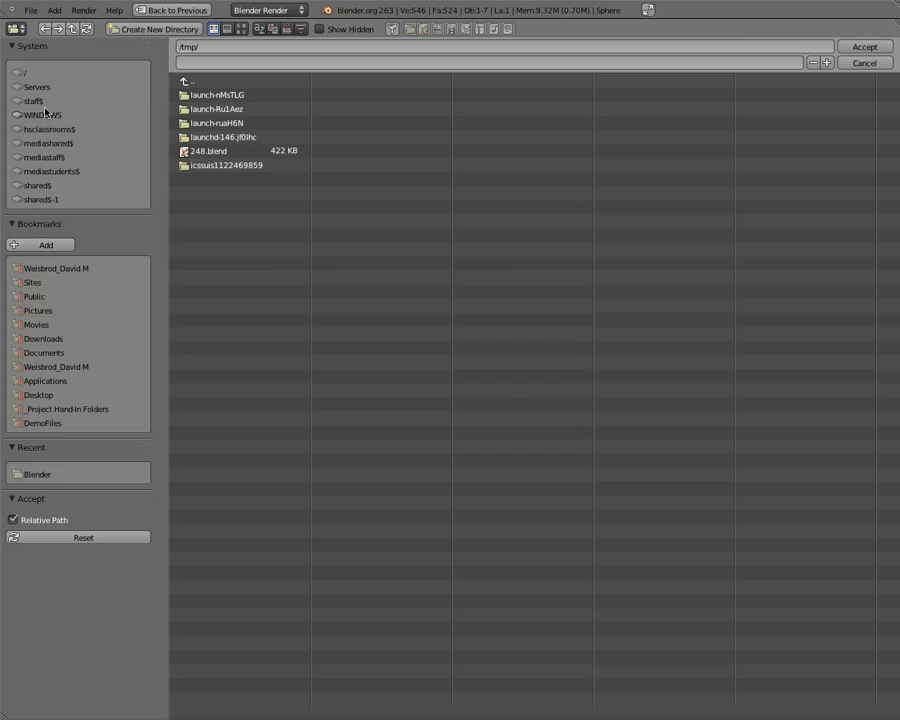
Browse from mediastudents$/2013 over to the staff member's personal folder on mediastaff$.
{"action": "left_click", "coordinate": [36, 171]}
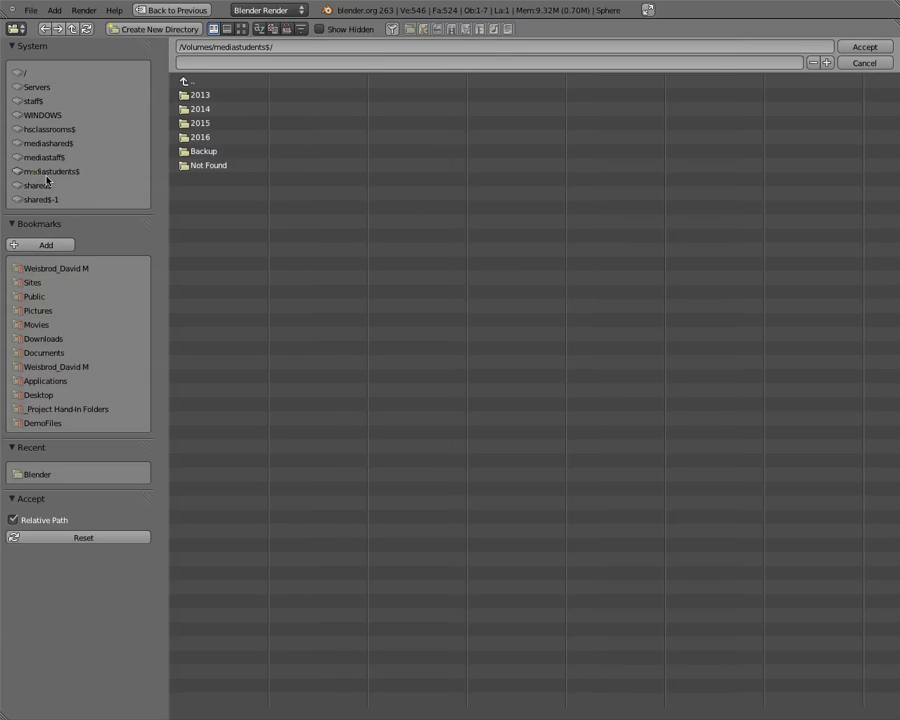
{"action": "left_click", "coordinate": [200, 95]}
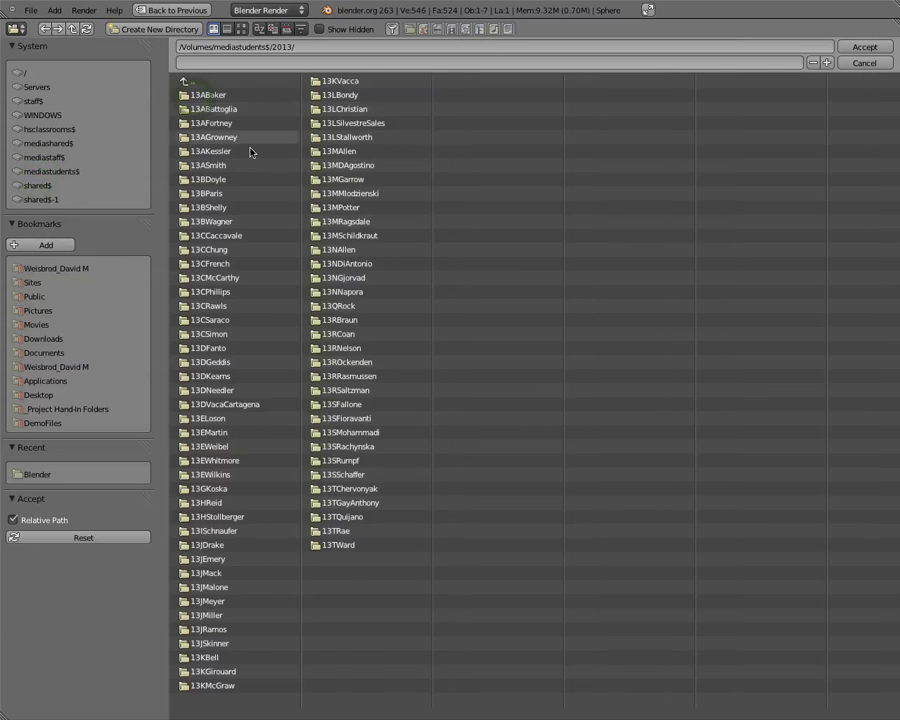
{"action": "left_click", "coordinate": [40, 157]}
{"action": "left_click", "coordinate": [216, 290]}
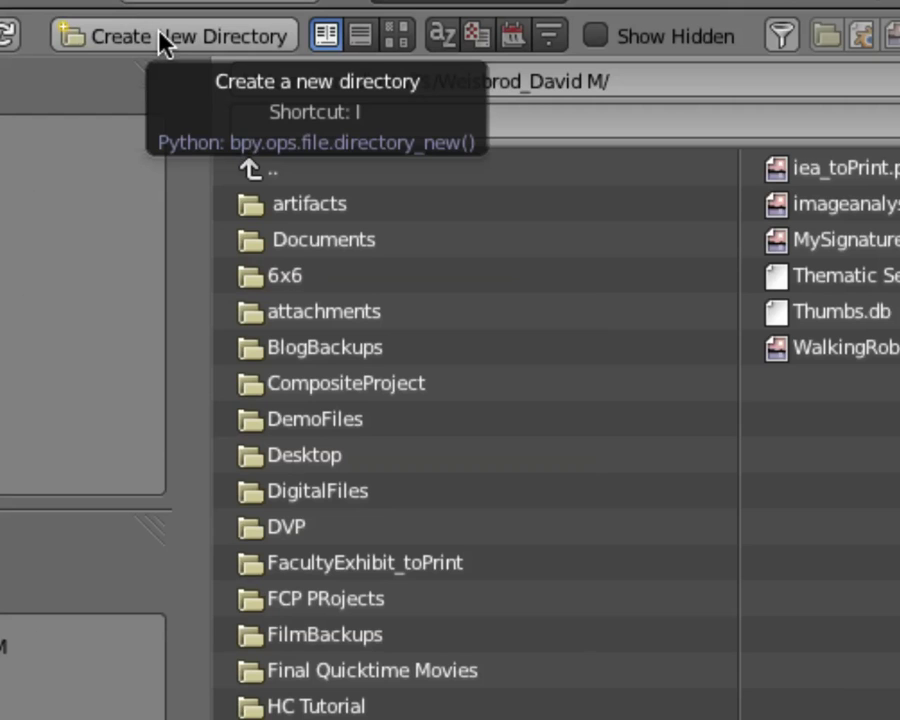
Create a new BlenderRender folder and accept it as the output path //../../BlenderRender/.
{"action": "left_click", "coordinate": [159, 34]}
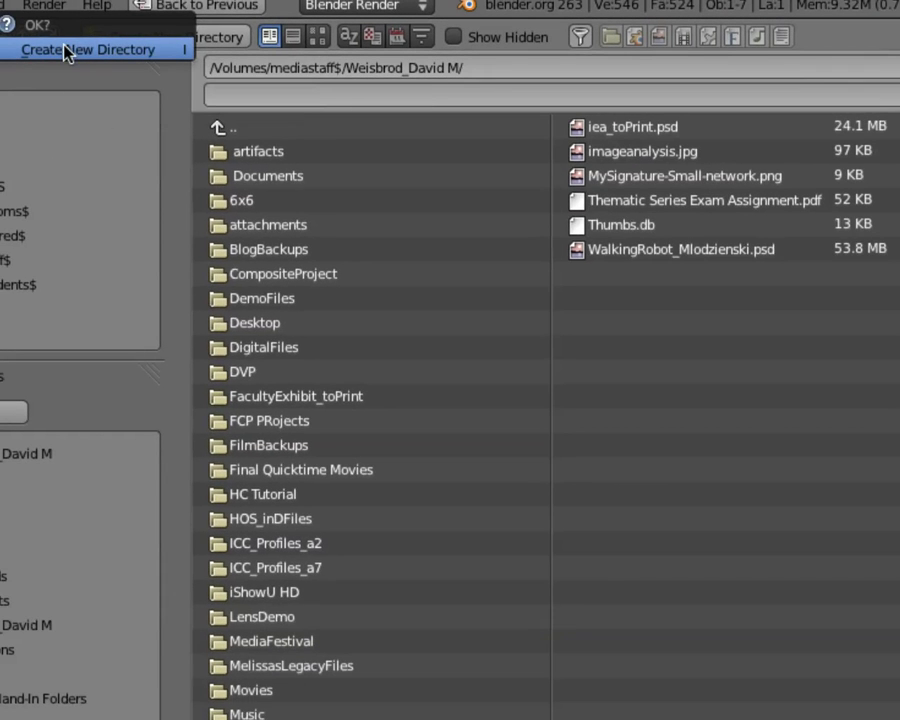
{"action": "left_click", "coordinate": [64, 50]}
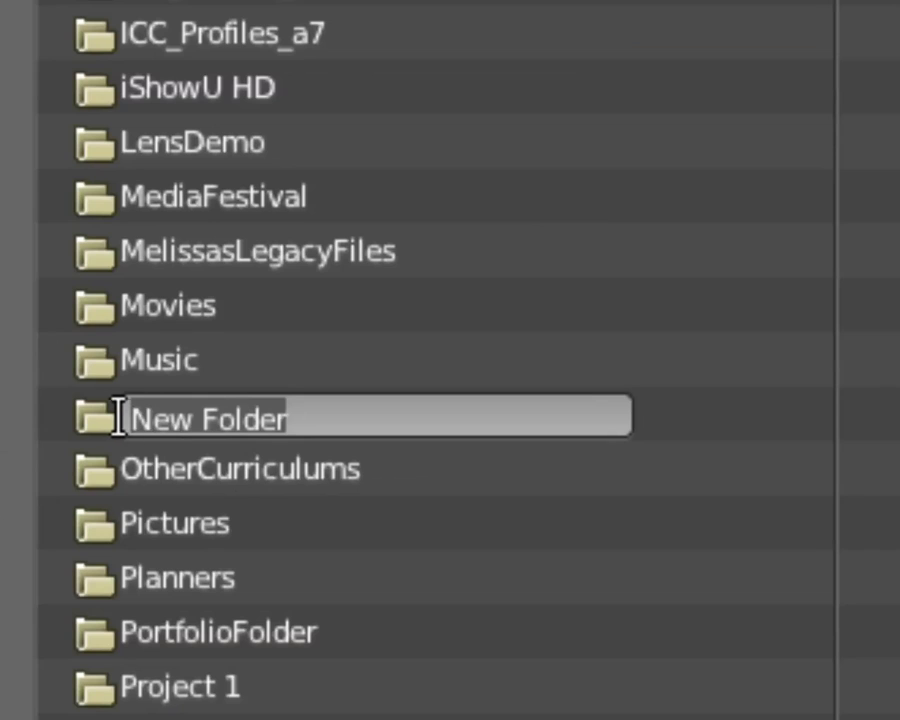
{"action": "type", "text": "Blend"}
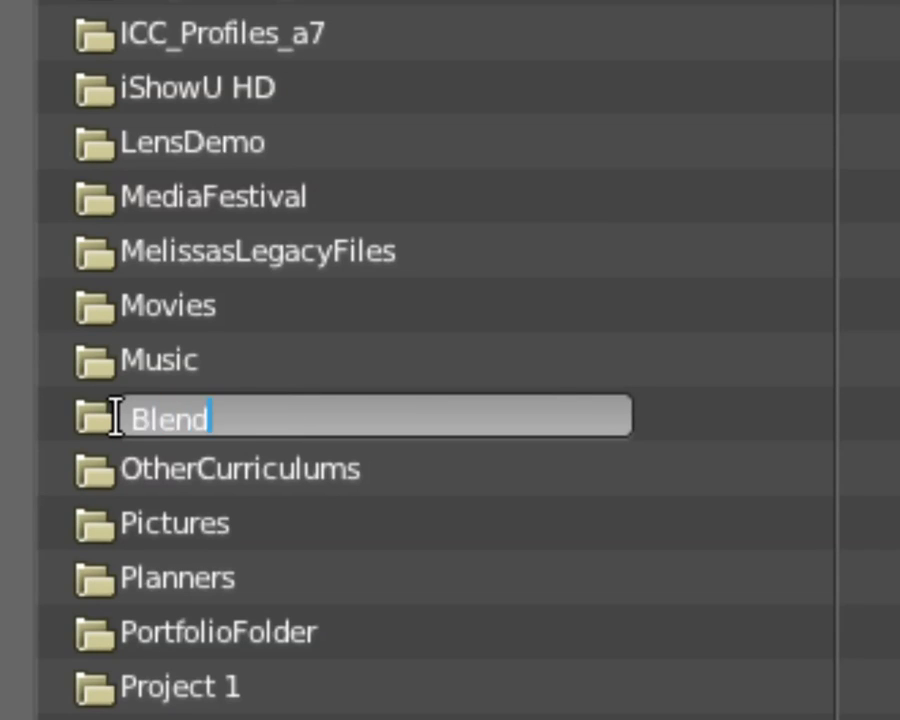
{"action": "type", "text": "erRender"}
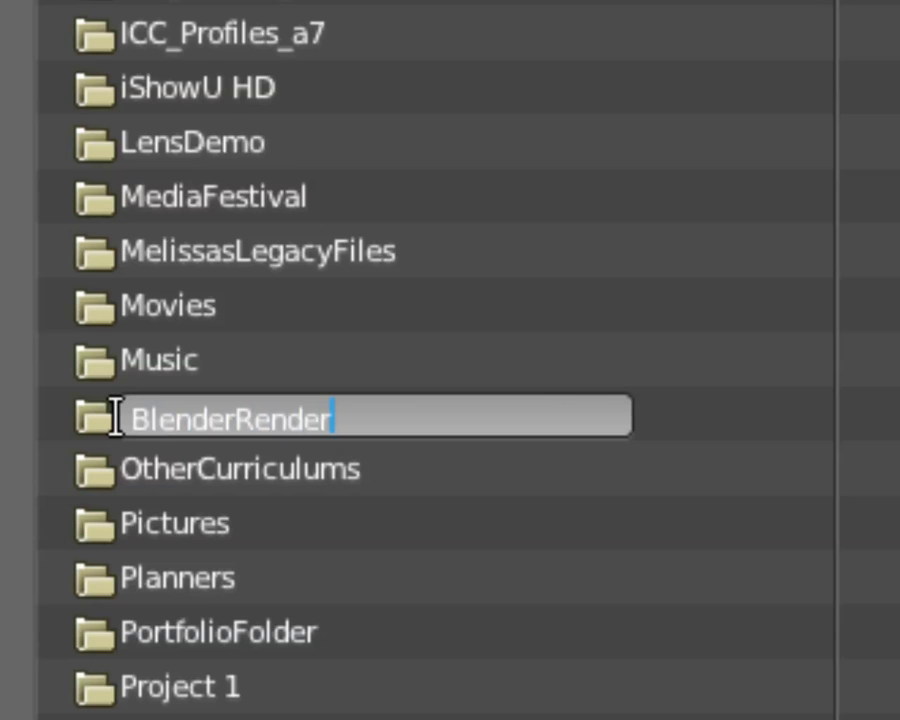
{"action": "key", "text": "Return"}
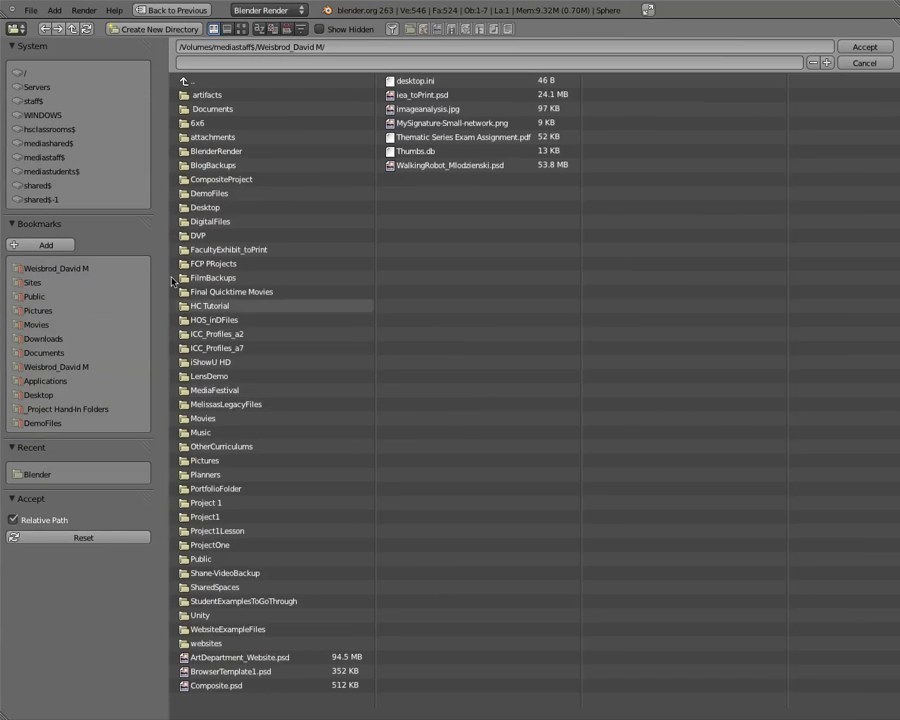
{"action": "left_click", "coordinate": [185, 151]}
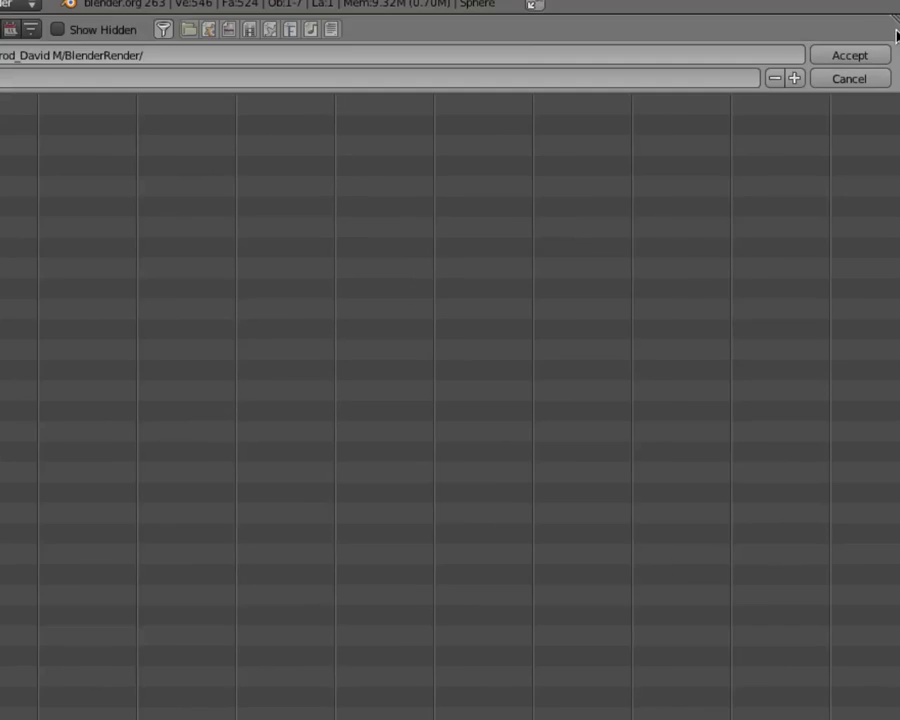
{"action": "left_click", "coordinate": [847, 64]}
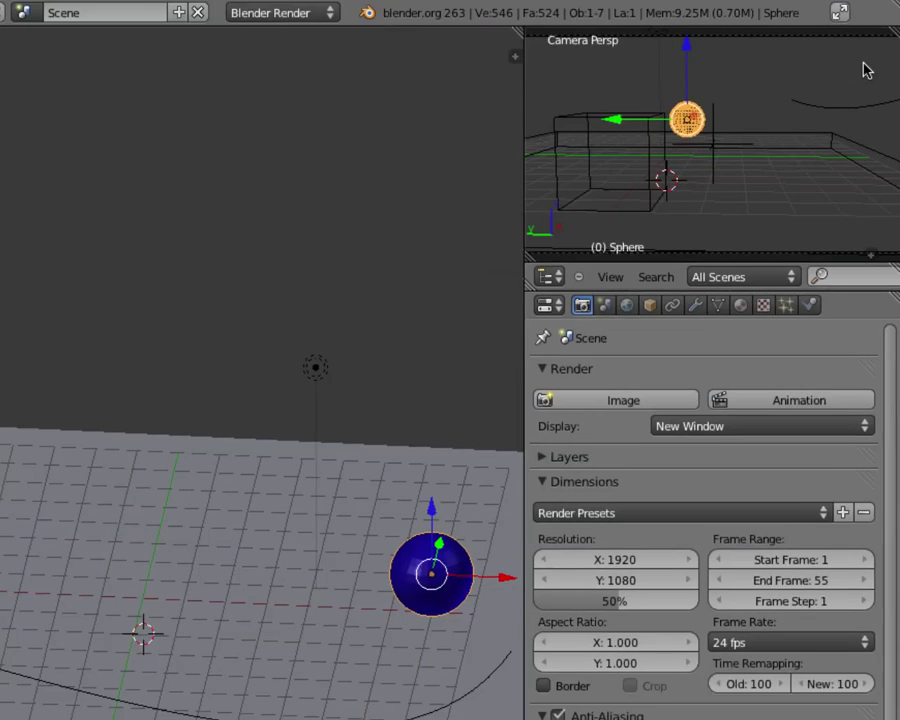
{"action": "scroll", "coordinate": [787, 555], "scroll_direction": "down", "scroll_amount": 2}
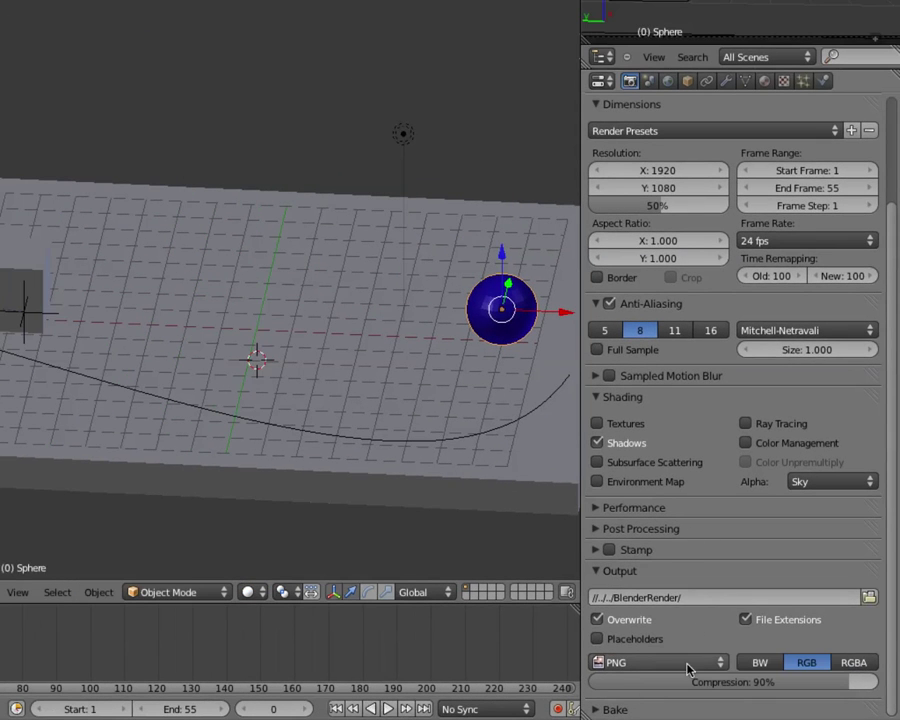
Save render output as a QuickTime movie using the Animation video codec.
{"action": "left_click", "coordinate": [690, 664]}
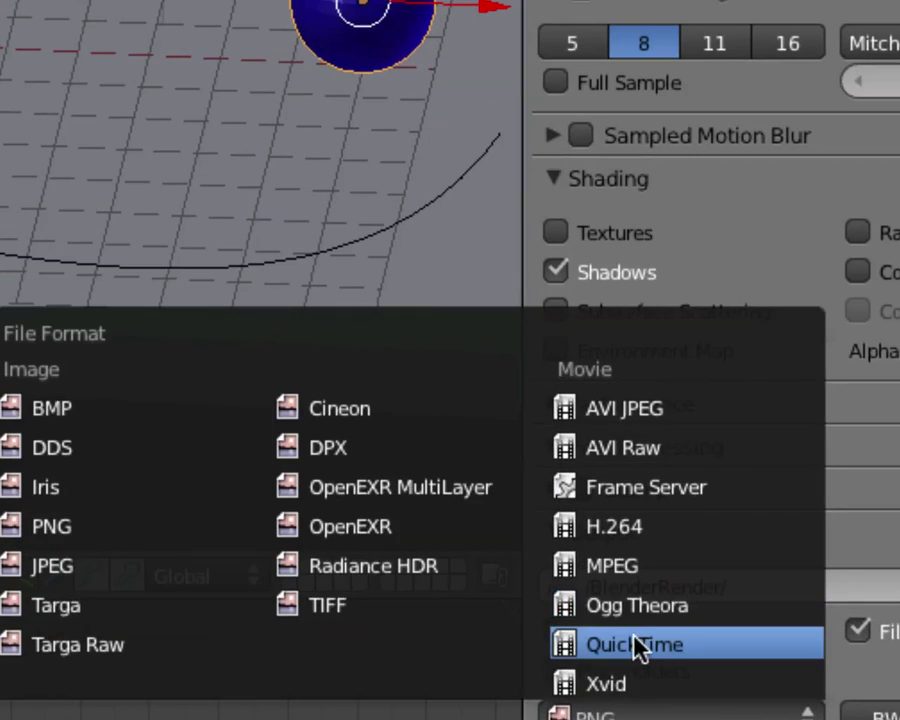
{"action": "left_click", "coordinate": [638, 646]}
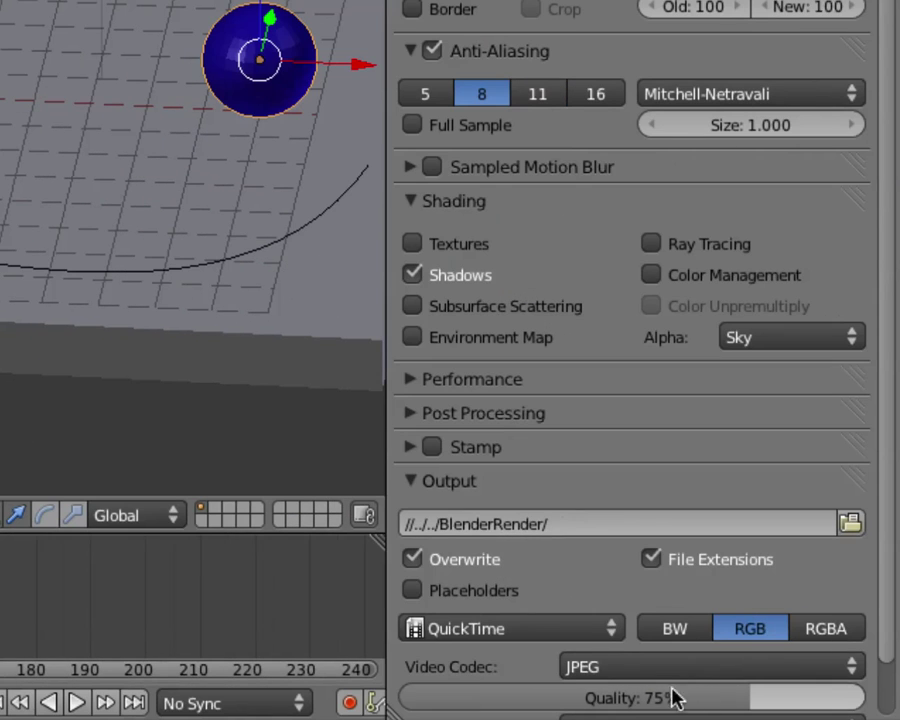
{"action": "left_click", "coordinate": [686, 667]}
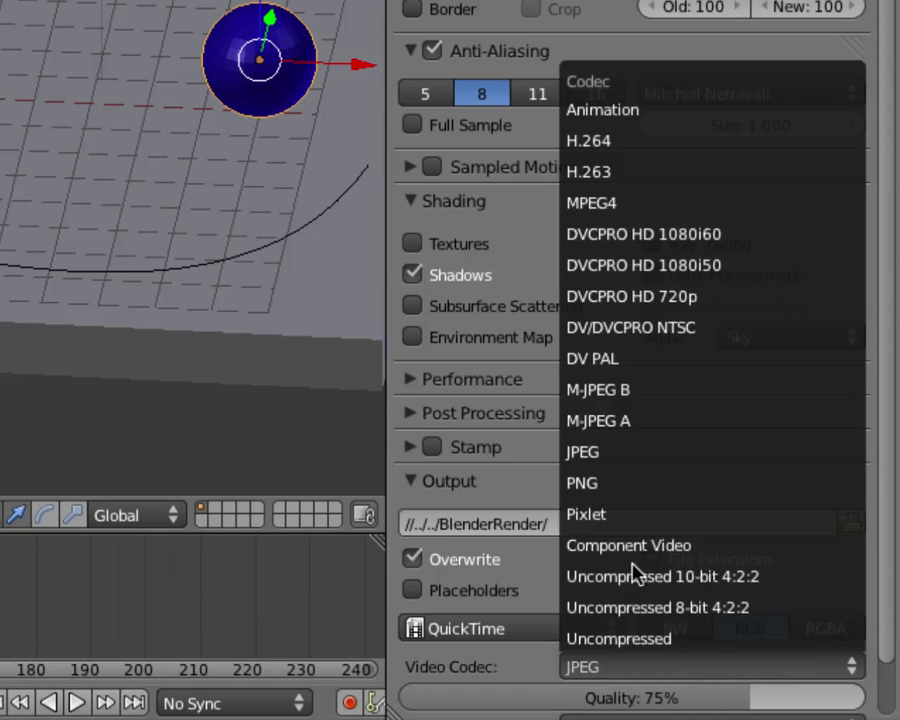
{"action": "left_click", "coordinate": [595, 112]}
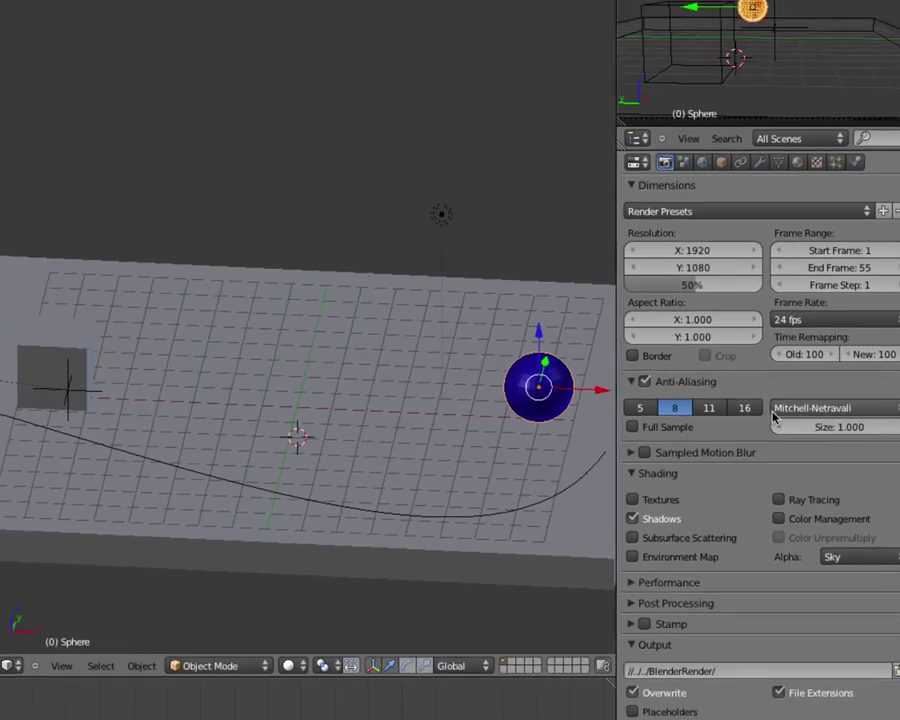
{"action": "scroll", "coordinate": [874, 313], "scroll_direction": "up", "scroll_amount": 5}
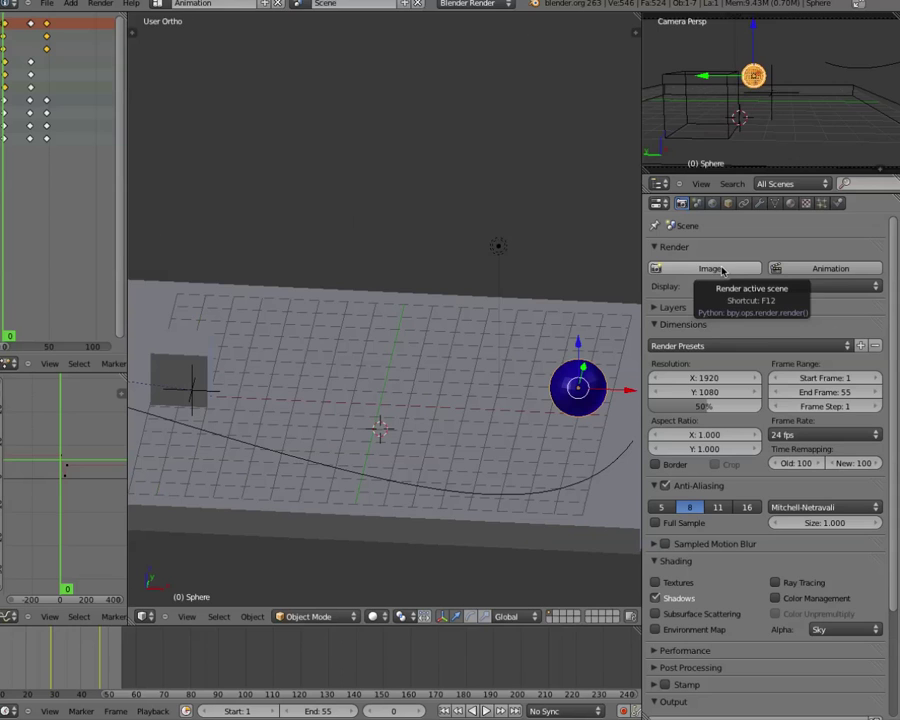
{"action": "left_click", "coordinate": [640, 209]}
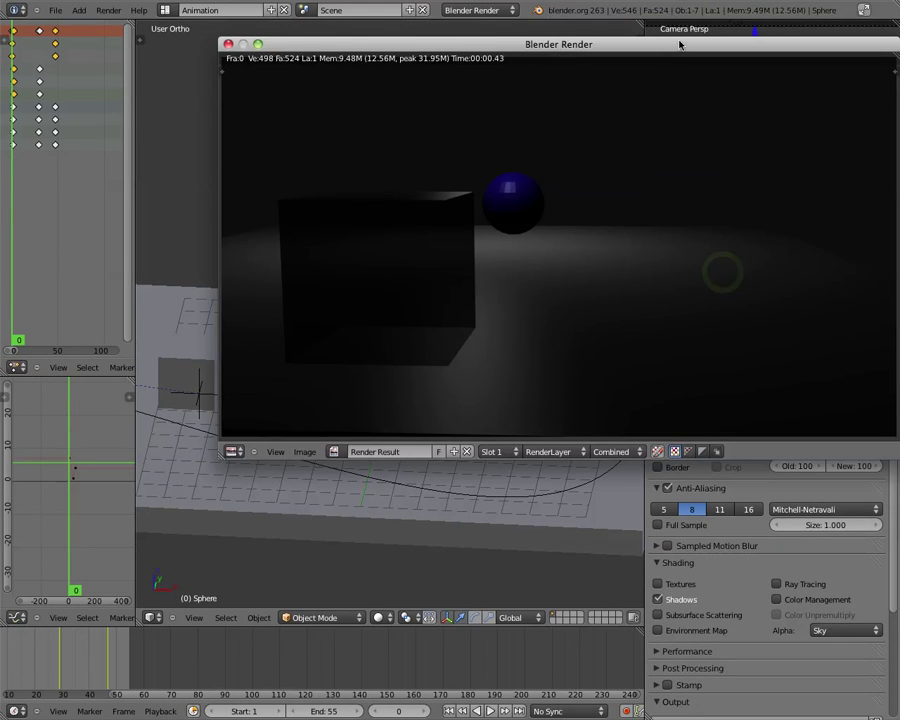
{"action": "left_click_drag", "start_coordinate": [681, 44], "coordinate": [580, 118]}
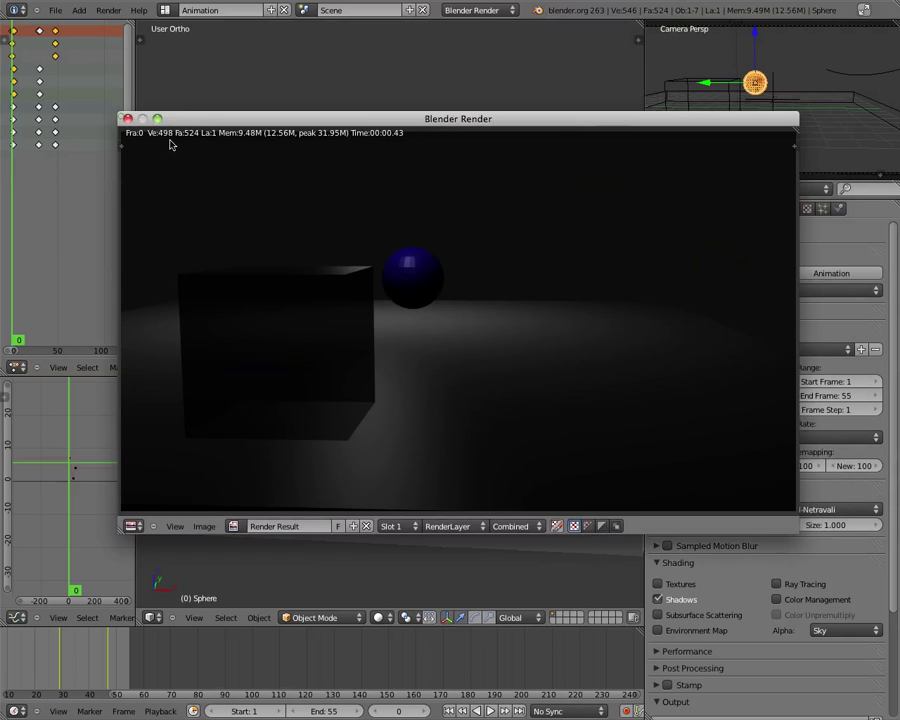
{"action": "left_click", "coordinate": [127, 118]}
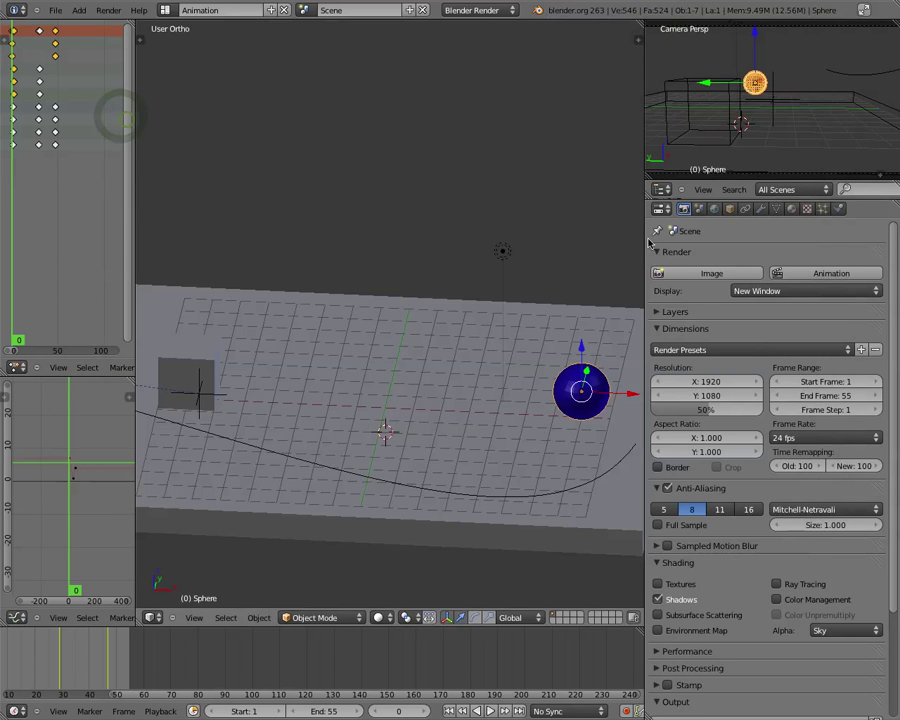
Render the full 55-frame animation and move the render window down and left.
{"action": "left_click", "coordinate": [836, 279]}
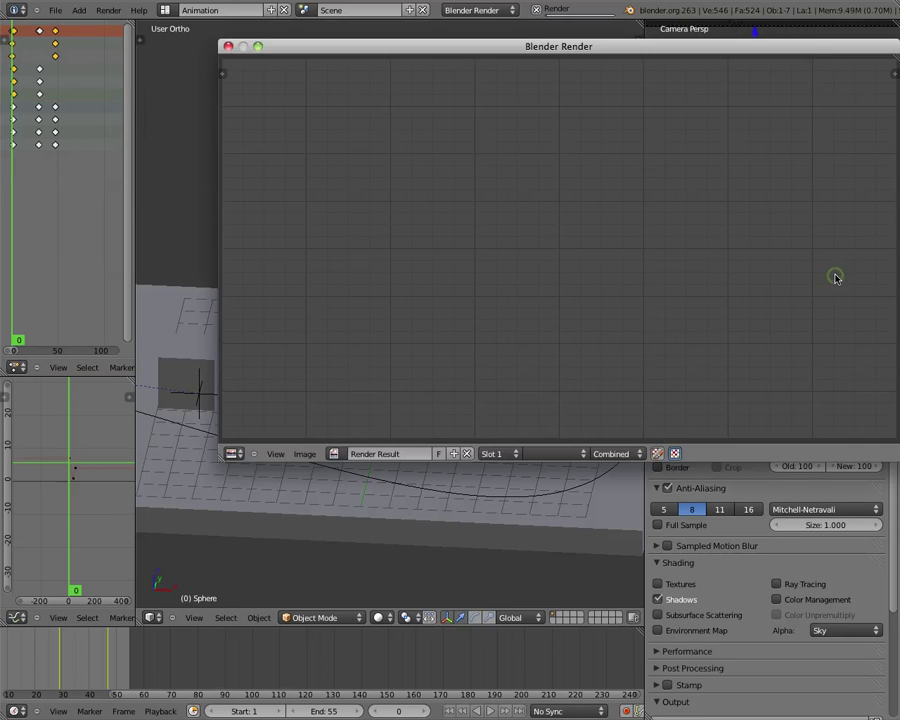
{"action": "left_click_drag", "start_coordinate": [725, 42], "coordinate": [581, 140]}
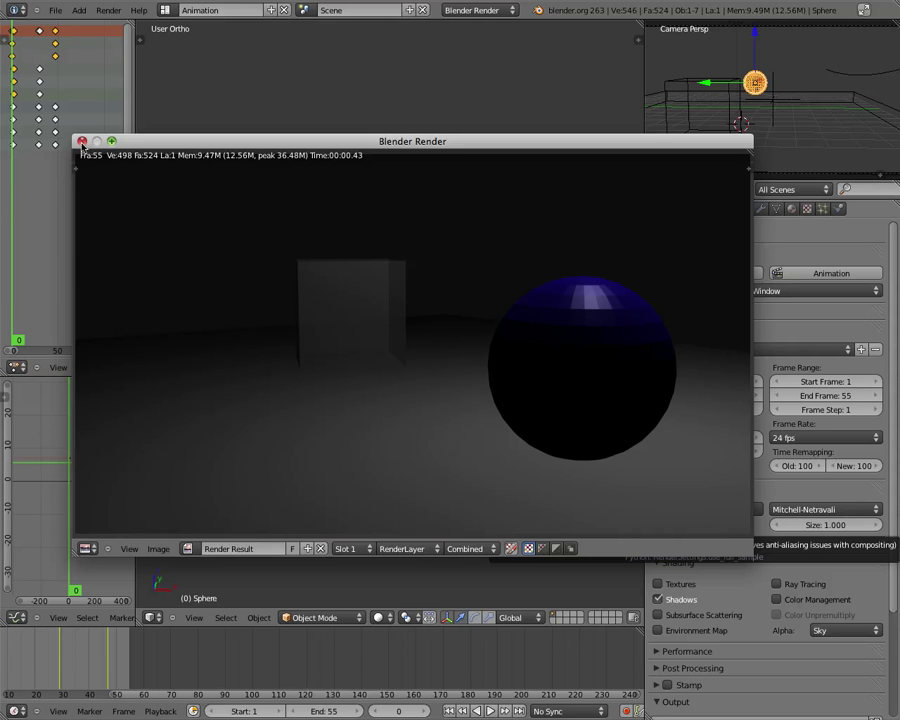
Close the finished animation render and preview the playback, stopping at frame 33.
{"action": "left_click", "coordinate": [83, 141]}
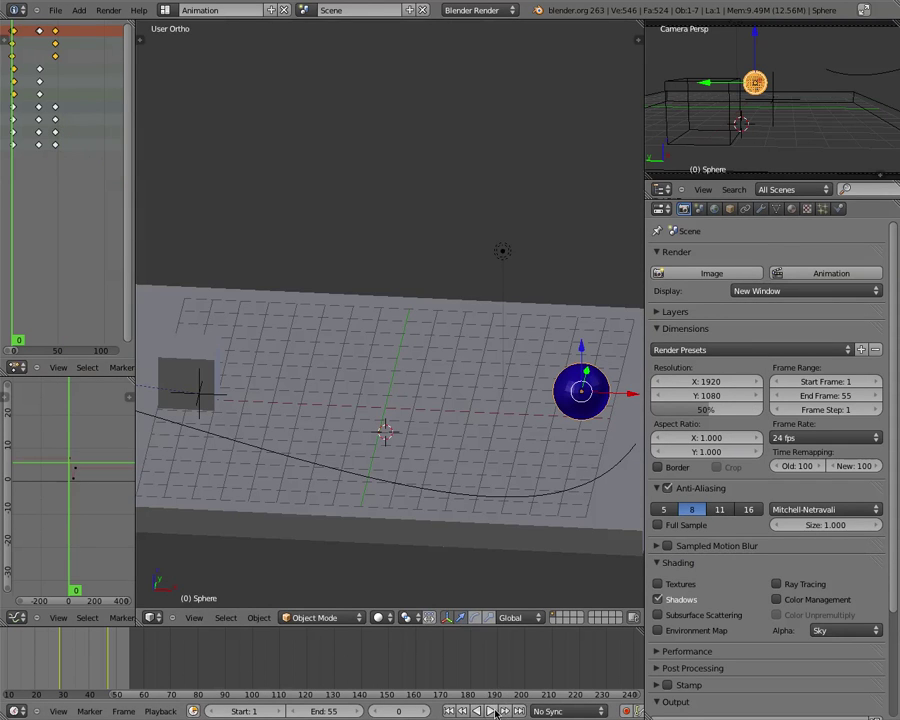
{"action": "left_click", "coordinate": [490, 711]}
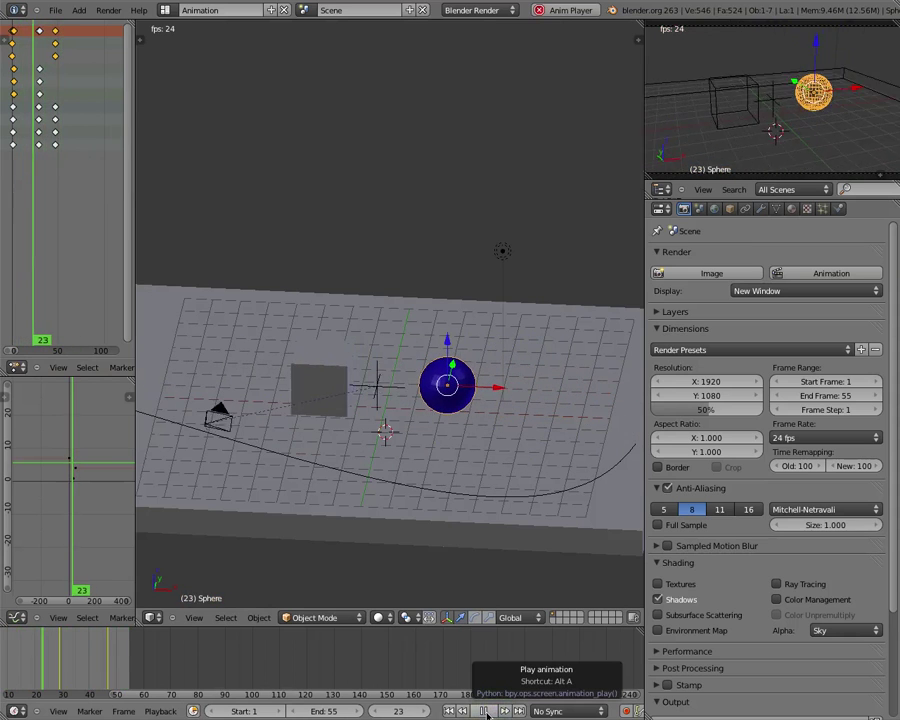
{"action": "left_click", "coordinate": [486, 711]}
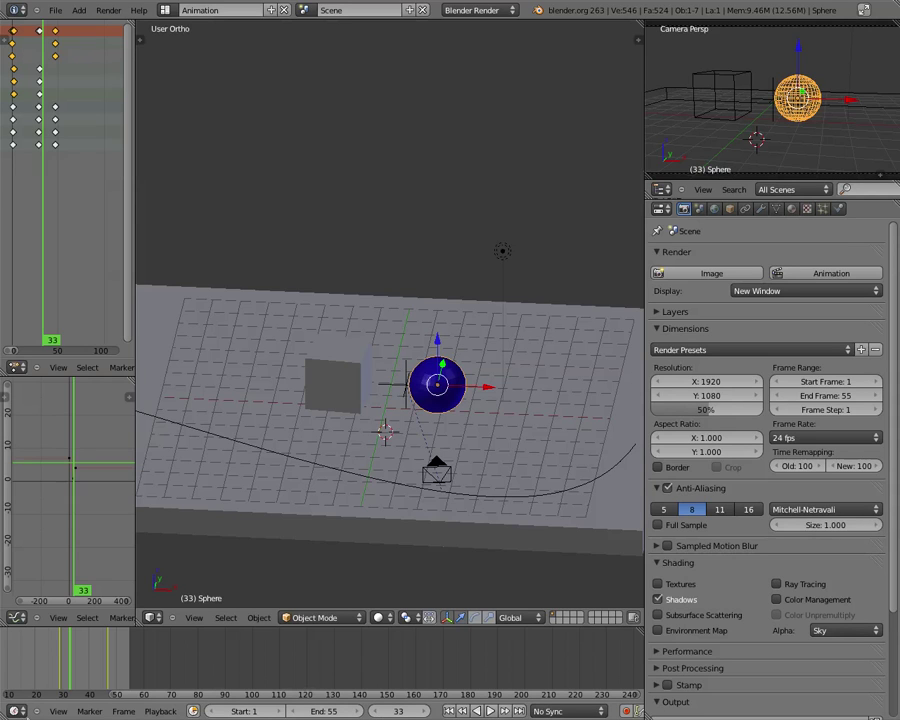
Exit Blender full screen and open 0001-0055.mov from the media server's BlenderRender folder.
{"action": "key", "text": "alt+F11"}
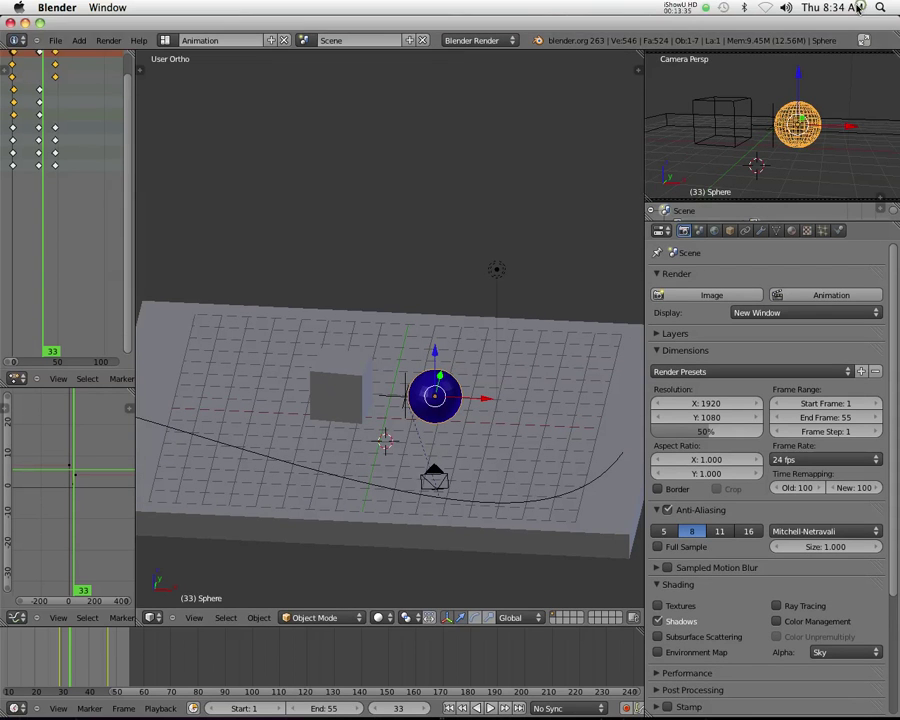
{"action": "mouse_move", "coordinate": [164, 690]}
{"action": "left_click", "coordinate": [34, 682]}
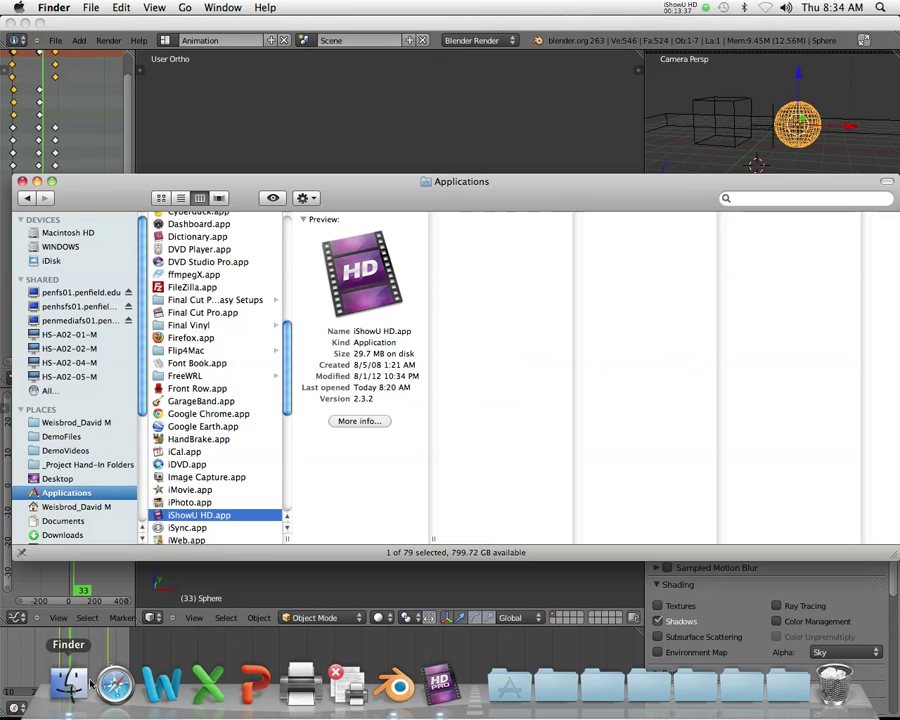
{"action": "left_click", "coordinate": [80, 320]}
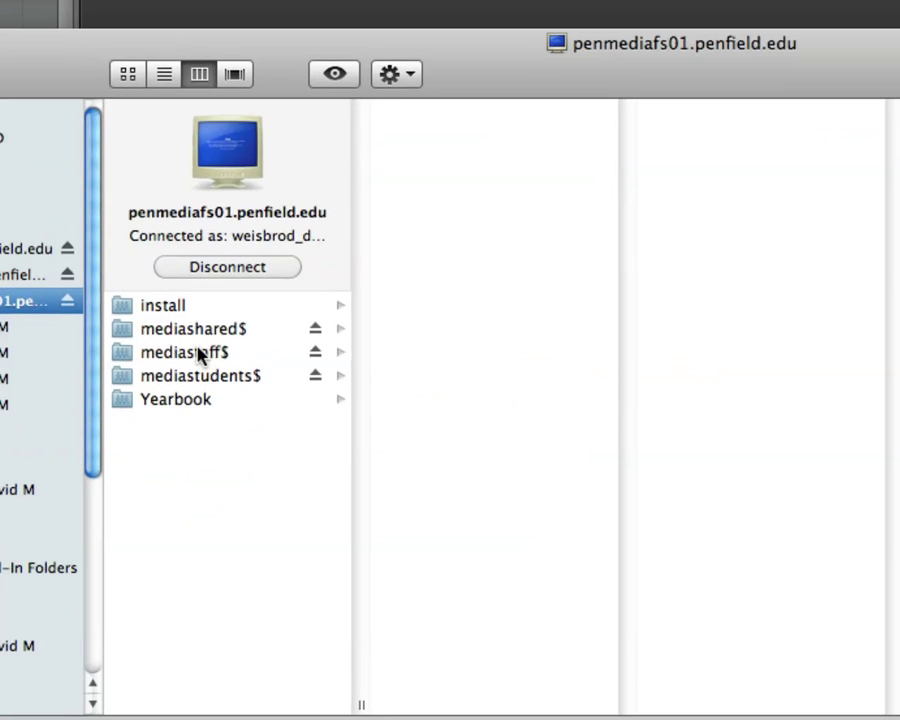
{"action": "left_click", "coordinate": [203, 348]}
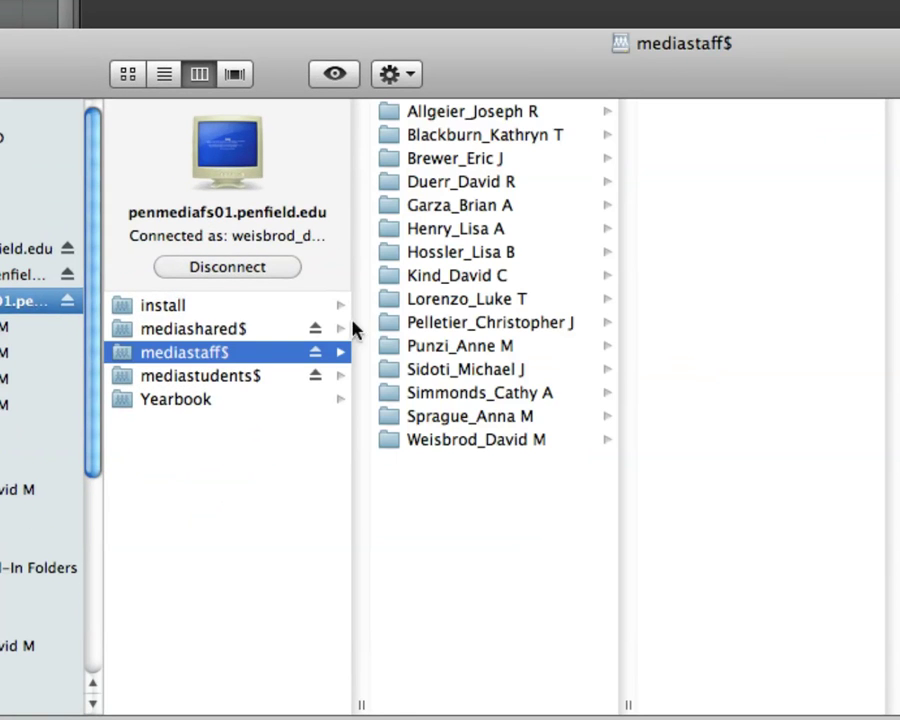
{"action": "left_click", "coordinate": [456, 438]}
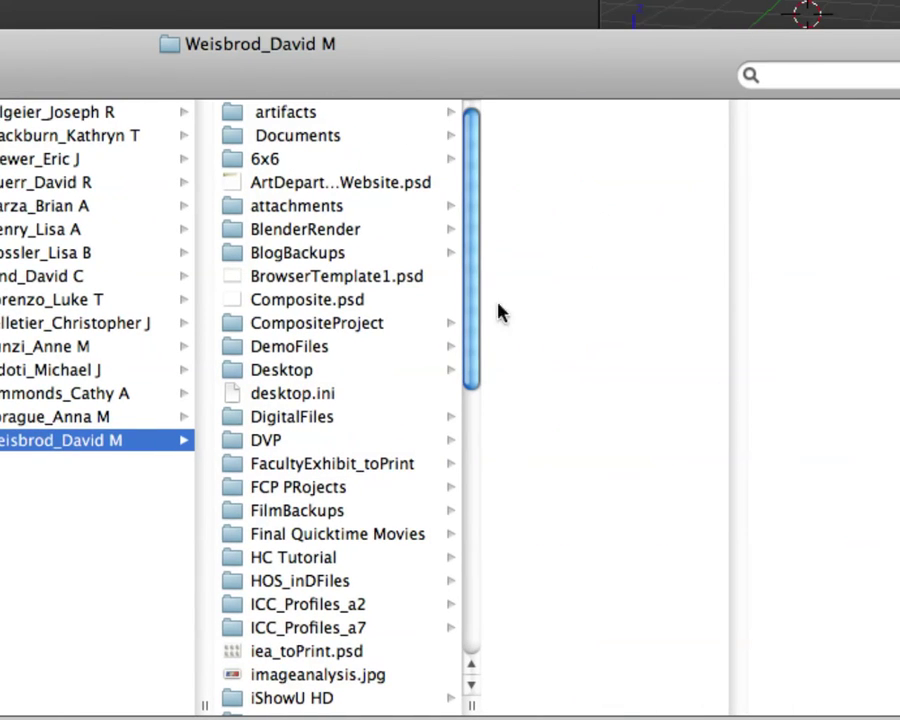
{"action": "left_click", "coordinate": [292, 232]}
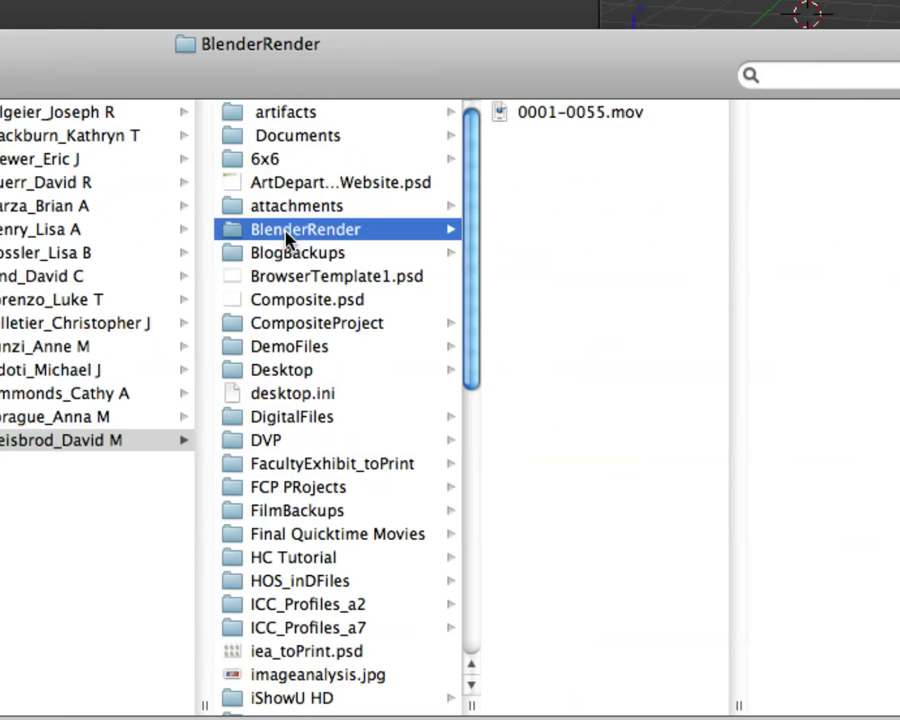
{"action": "double_click", "coordinate": [502, 116]}
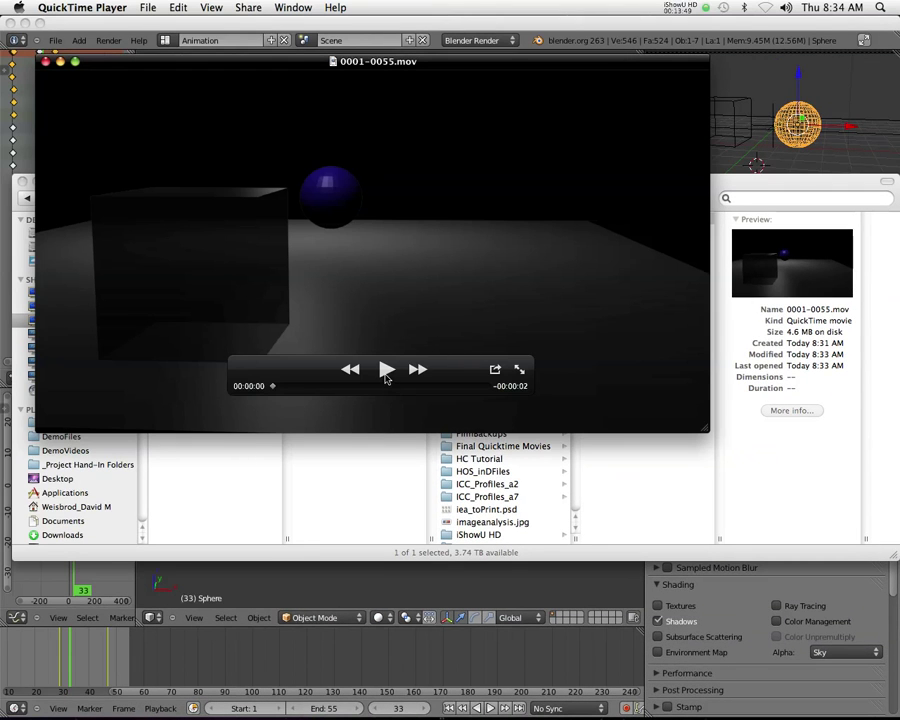
Play 0001-0055.mov full screen three times, then exit full screen, close it, and return to Blender.
{"action": "left_click", "coordinate": [522, 369]}
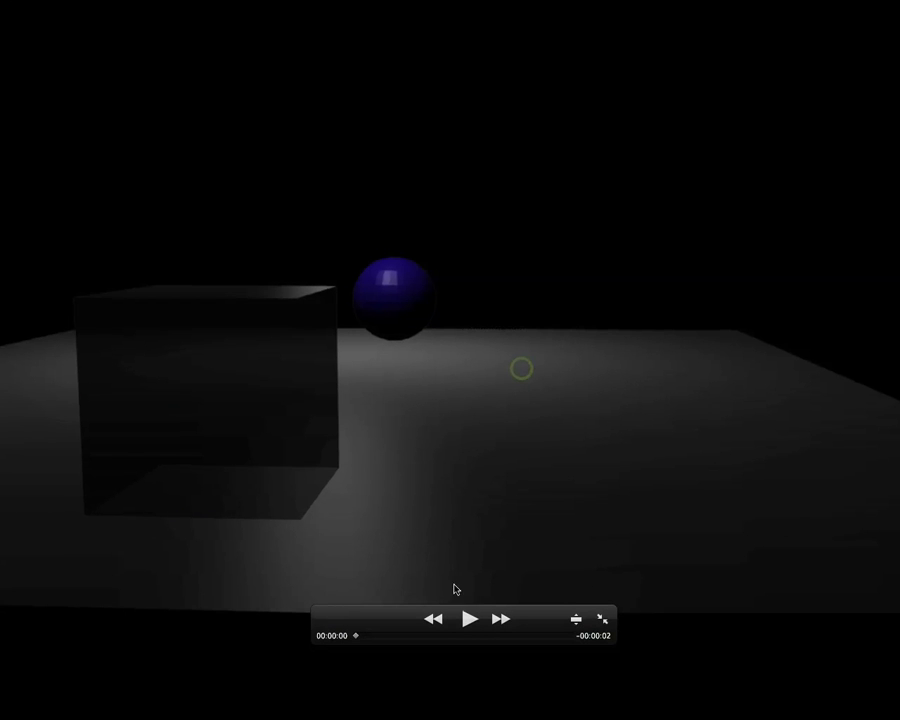
{"action": "left_click", "coordinate": [469, 619]}
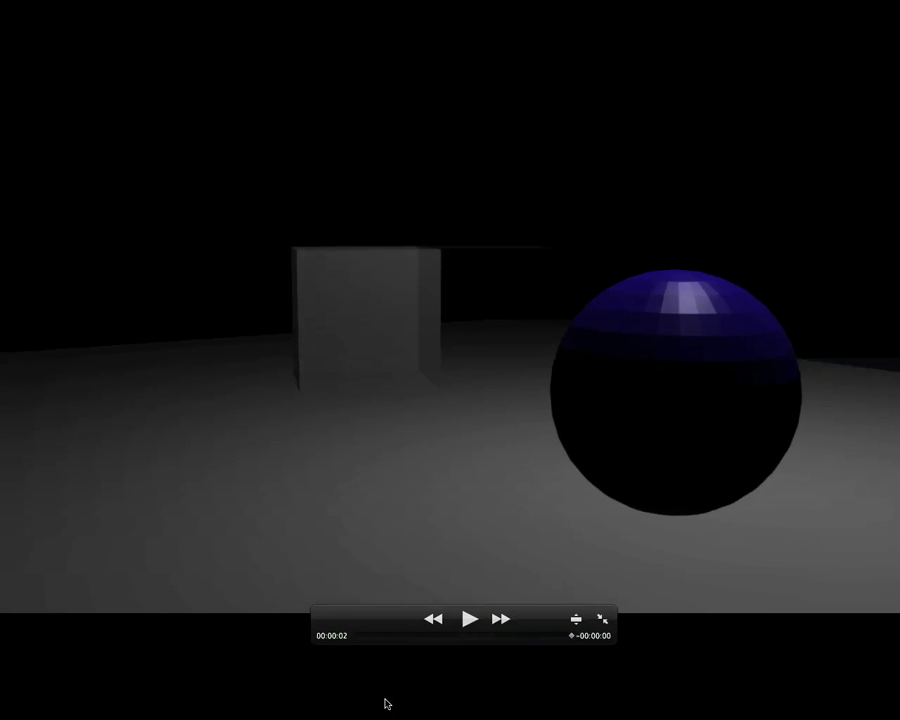
{"action": "left_click", "coordinate": [469, 620]}
{"action": "left_click", "coordinate": [467, 622]}
{"action": "left_click", "coordinate": [603, 621]}
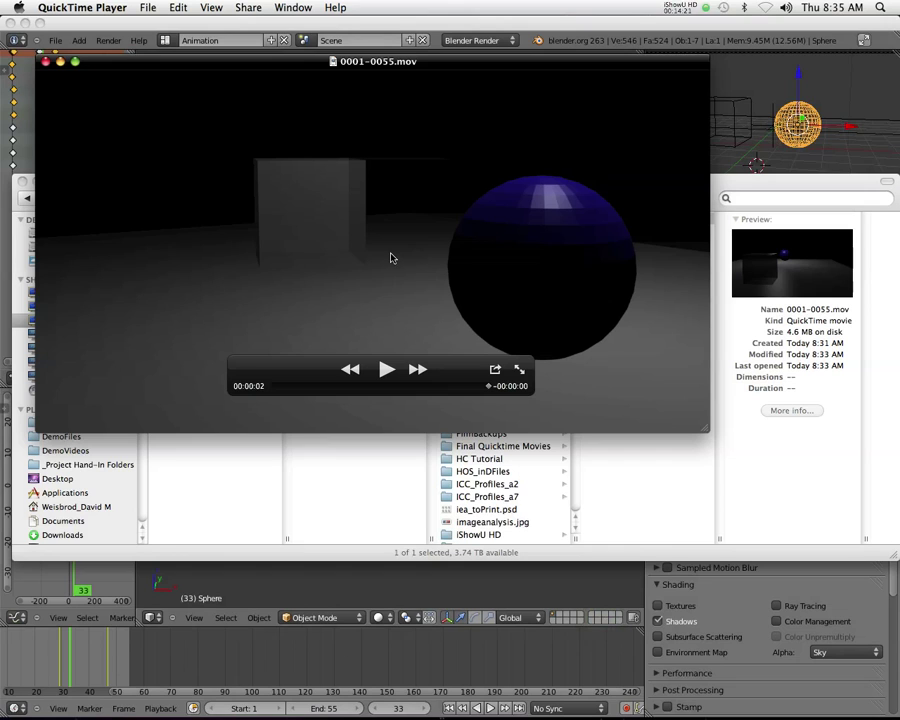
{"action": "left_click", "coordinate": [46, 62]}
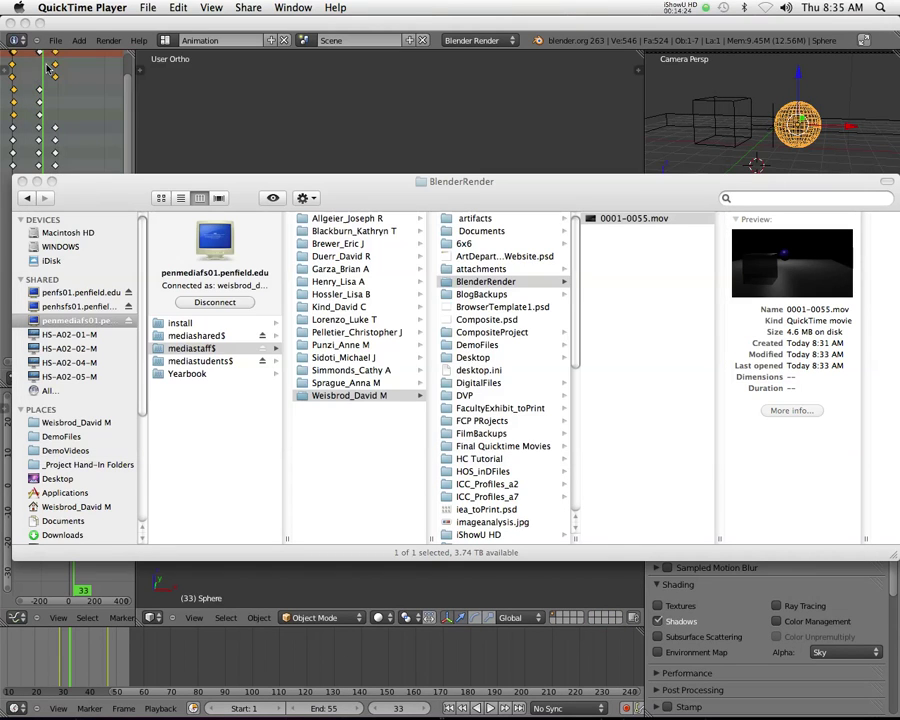
{"action": "left_click", "coordinate": [586, 69]}
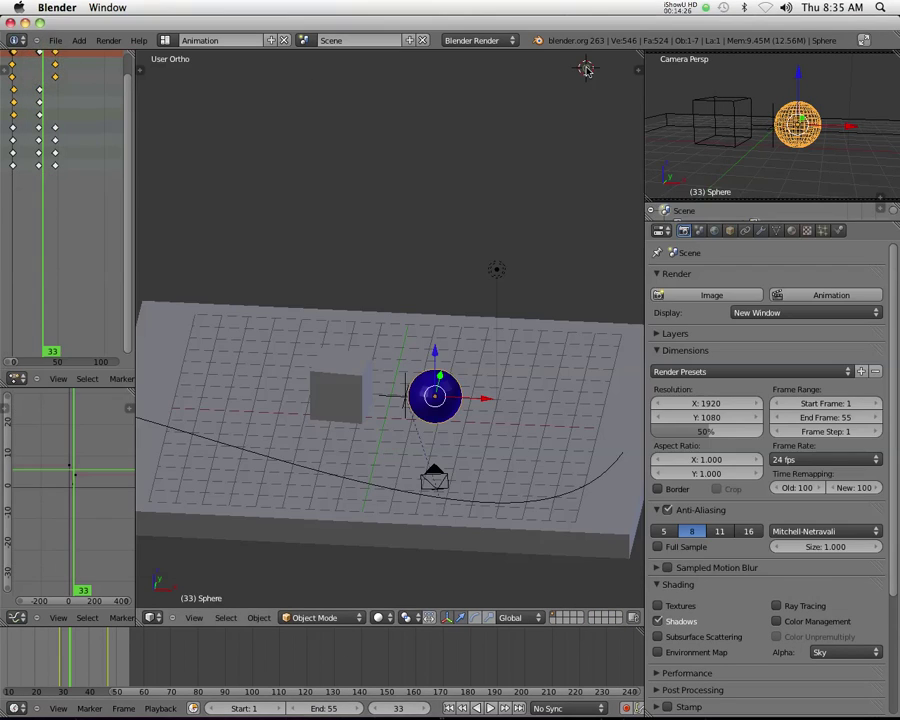
Make Blender fill the screen, adjust the zoom, and select the CameraPath curve.
{"action": "left_click", "coordinate": [864, 40]}
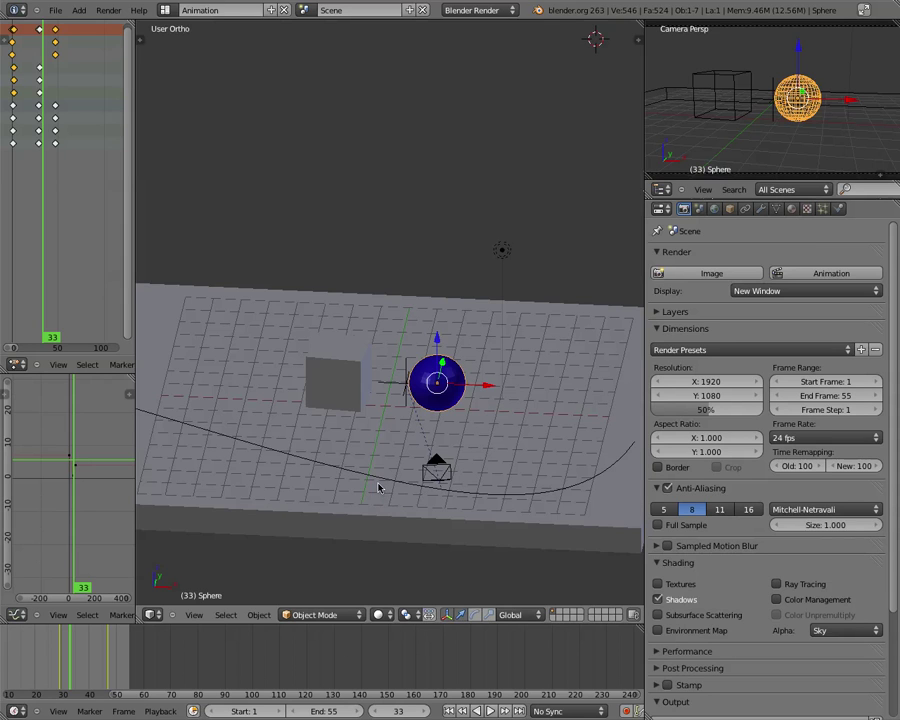
{"action": "scroll", "coordinate": [378, 487], "scroll_direction": "up", "scroll_amount": 2}
{"action": "scroll", "coordinate": [378, 487], "scroll_direction": "down", "scroll_amount": 4}
{"action": "scroll", "coordinate": [372, 487], "scroll_direction": "down", "scroll_amount": 3}
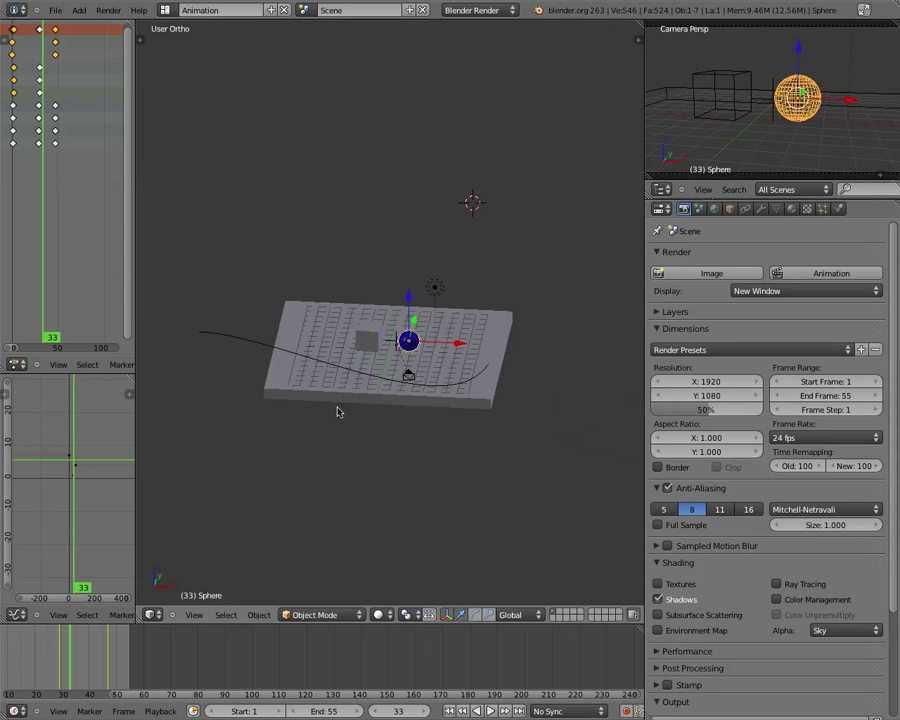
{"action": "right_click", "coordinate": [336, 370]}
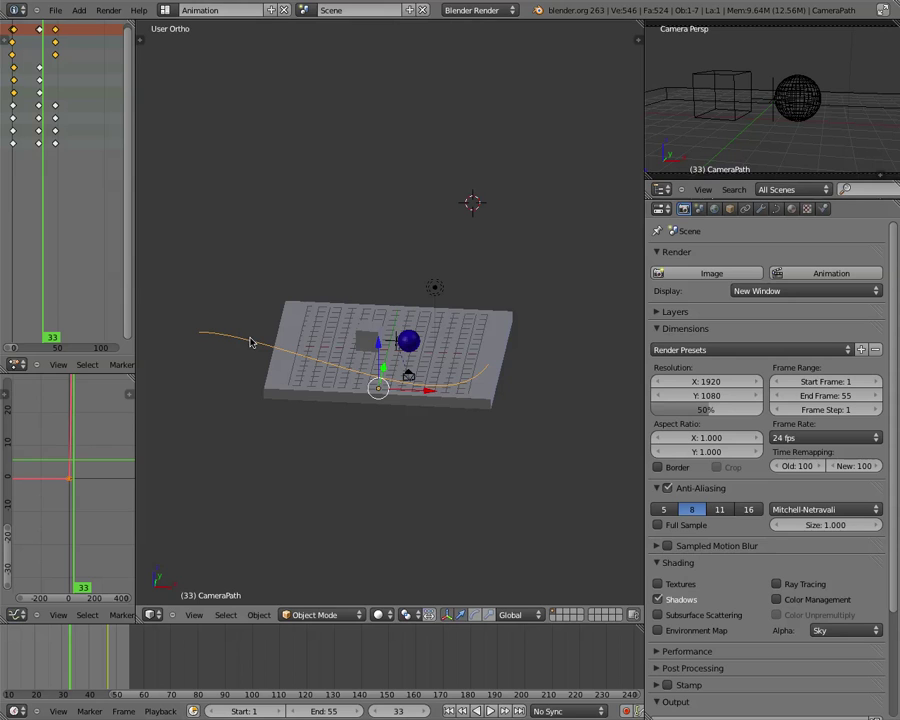
Enter Edit Mode on CameraPath, view the plane from above, and drag the left points right.
{"action": "key", "text": "Tab"}
{"action": "middle_click_drag", "start_coordinate": [288, 339], "coordinate": [295, 424]}
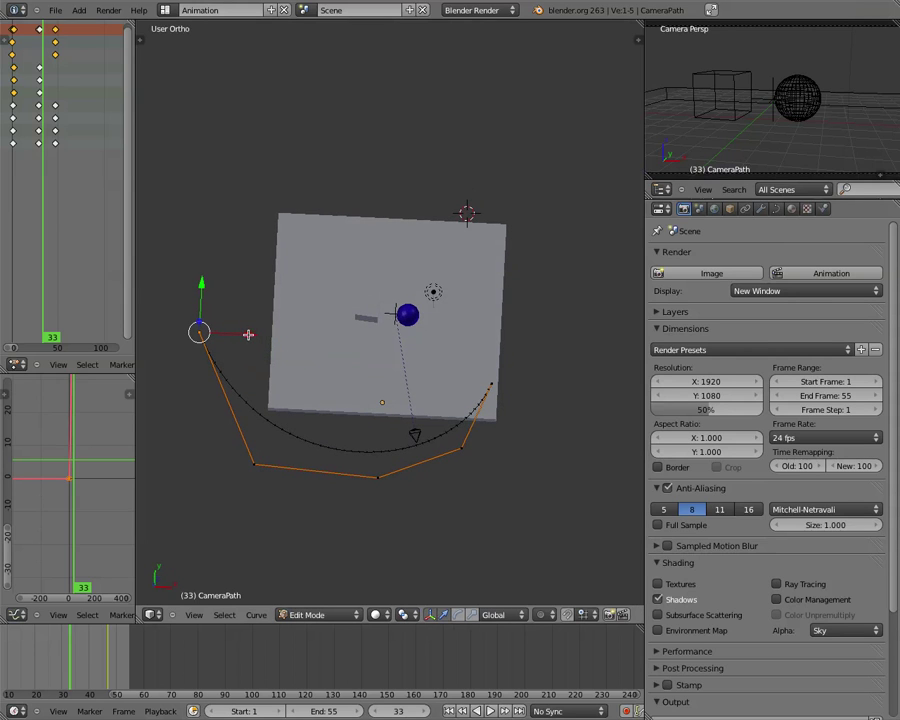
{"action": "left_click_drag", "start_coordinate": [248, 335], "coordinate": [289, 340]}
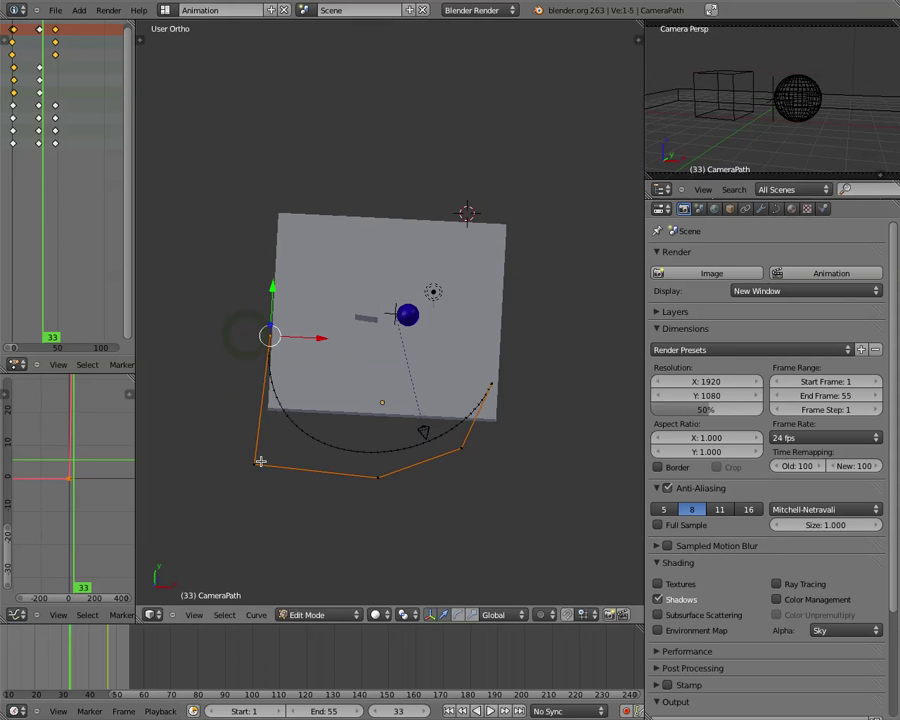
{"action": "right_click_drag", "start_coordinate": [260, 461], "coordinate": [306, 399]}
Lower the top-left end point and raise the bottom control point along Y.
{"action": "right_click", "coordinate": [272, 334]}
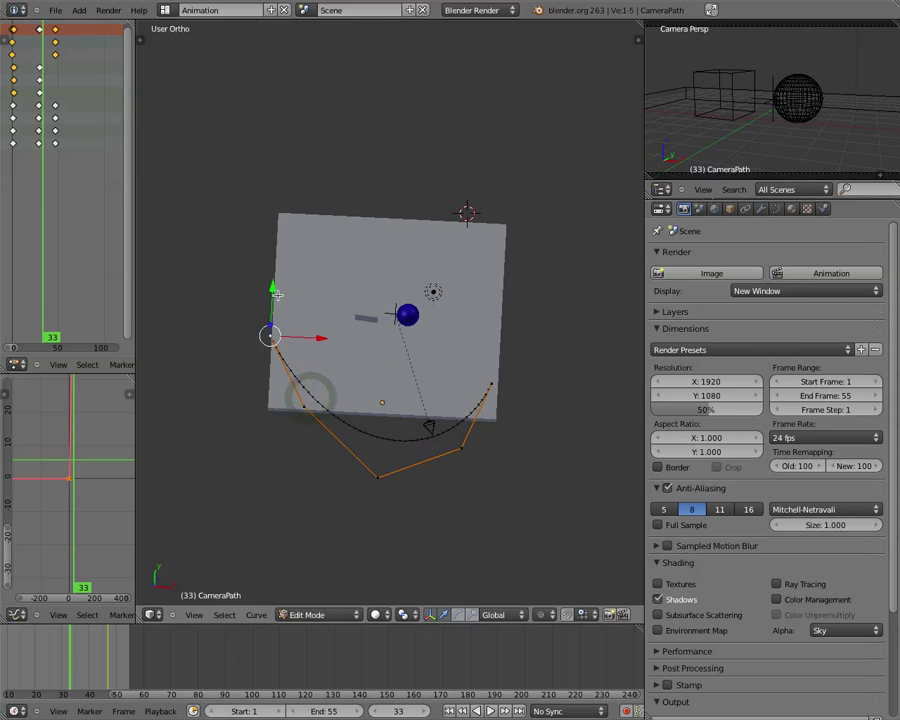
{"action": "key", "text": "g"}
{"action": "key", "text": "y"}
{"action": "left_click", "coordinate": [268, 343]}
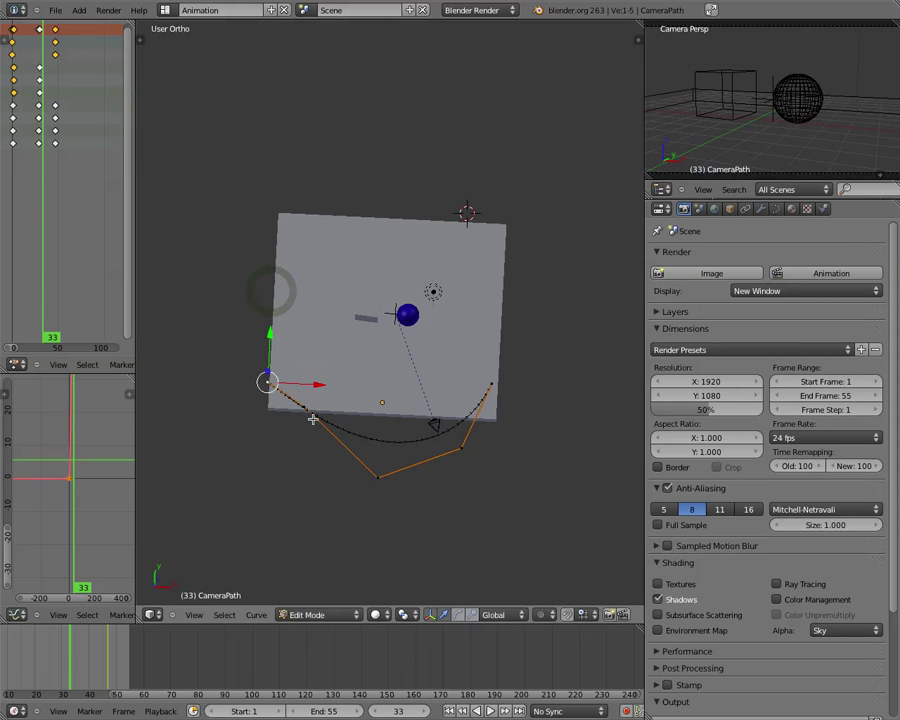
{"action": "right_click", "coordinate": [376, 476]}
{"action": "key", "text": "g"}
{"action": "key", "text": "y"}
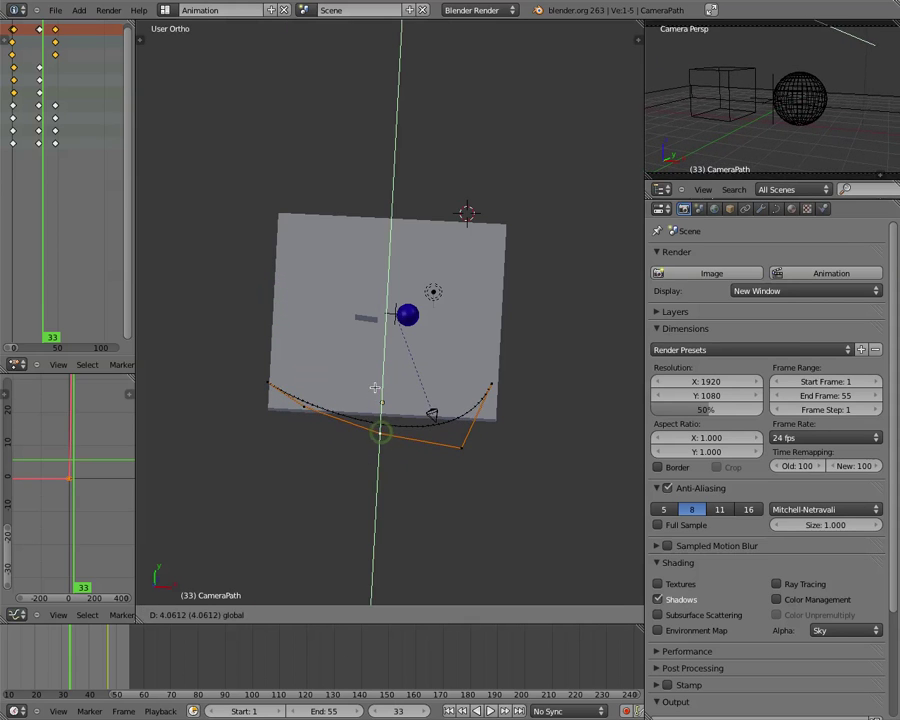
{"action": "left_click", "coordinate": [341, 416]}
Shift the left curve point along X and raise the bottom-right point along Y.
{"action": "right_click", "coordinate": [306, 404]}
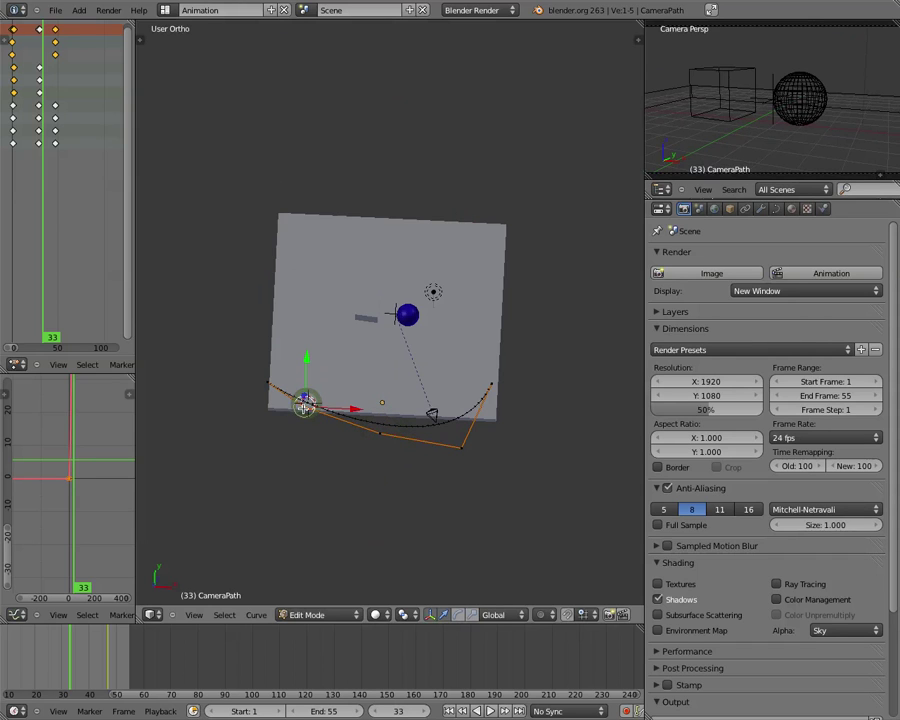
{"action": "key", "text": "g"}
{"action": "key", "text": "x"}
{"action": "left_click", "coordinate": [340, 405]}
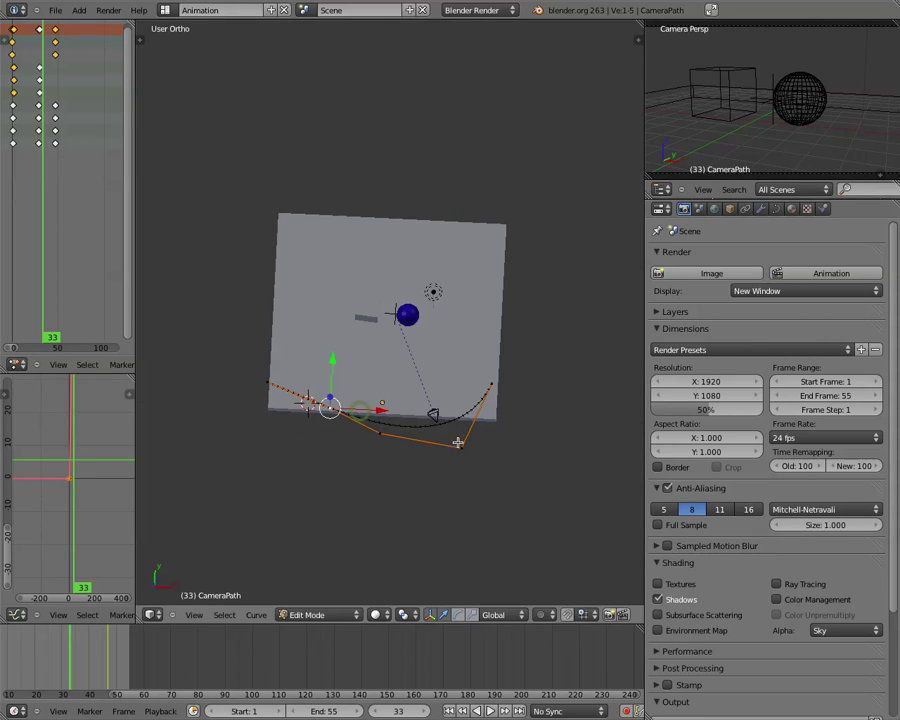
{"action": "right_click", "coordinate": [460, 444]}
{"action": "key", "text": "g"}
{"action": "key", "text": "y"}
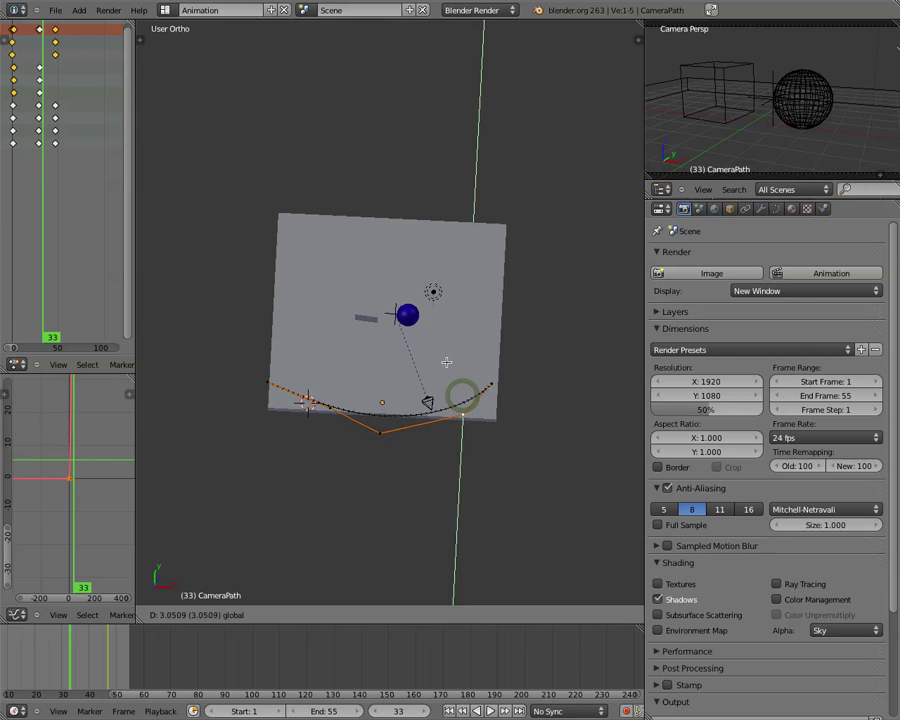
{"action": "left_click", "coordinate": [440, 380]}
Step a frame forward, then nudge the selected curve point along X and down along Y.
{"action": "key", "text": "Right"}
{"action": "key", "text": "Right"}
{"action": "key", "text": "Right"}
{"action": "key", "text": "Right"}
{"action": "key", "text": "Right"}
{"action": "key", "text": "Right"}
{"action": "key", "text": "Right"}
{"action": "key", "text": "Right"}
{"action": "key", "text": "Right"}
{"action": "key", "text": "Right"}
{"action": "key", "text": "Right"}
{"action": "key", "text": "Right"}
{"action": "key", "text": "Right"}
{"action": "key", "text": "Right"}
{"action": "key", "text": "Right"}
{"action": "key", "text": "Right"}
{"action": "key", "text": "Right"}
{"action": "key", "text": "Right"}
{"action": "key", "text": "Right"}
{"action": "key", "text": "Right"}
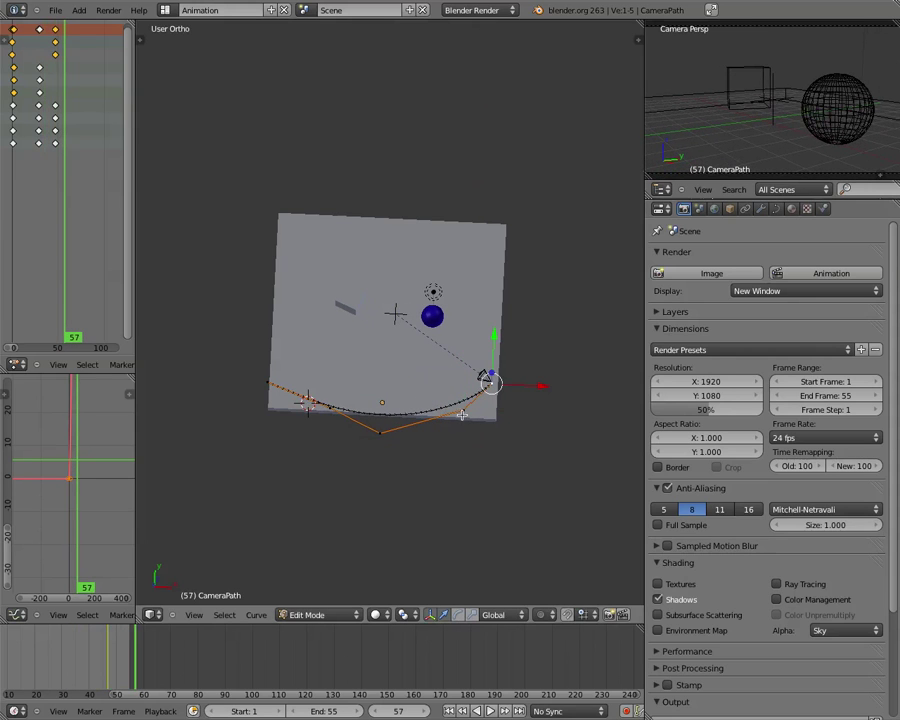
{"action": "key", "text": "g"}
{"action": "key", "text": "x"}
{"action": "left_click", "coordinate": [466, 413]}
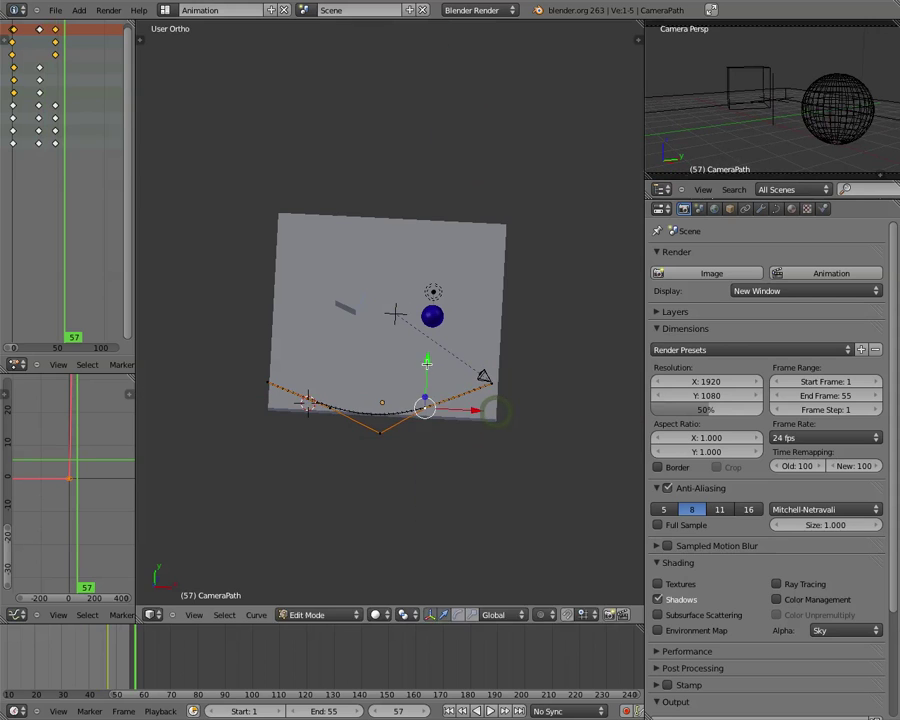
{"action": "key", "text": "g"}
{"action": "key", "text": "y"}
{"action": "left_click", "coordinate": [466, 430]}
Lower the right end point along Y and shift it along X.
{"action": "right_click", "coordinate": [492, 373]}
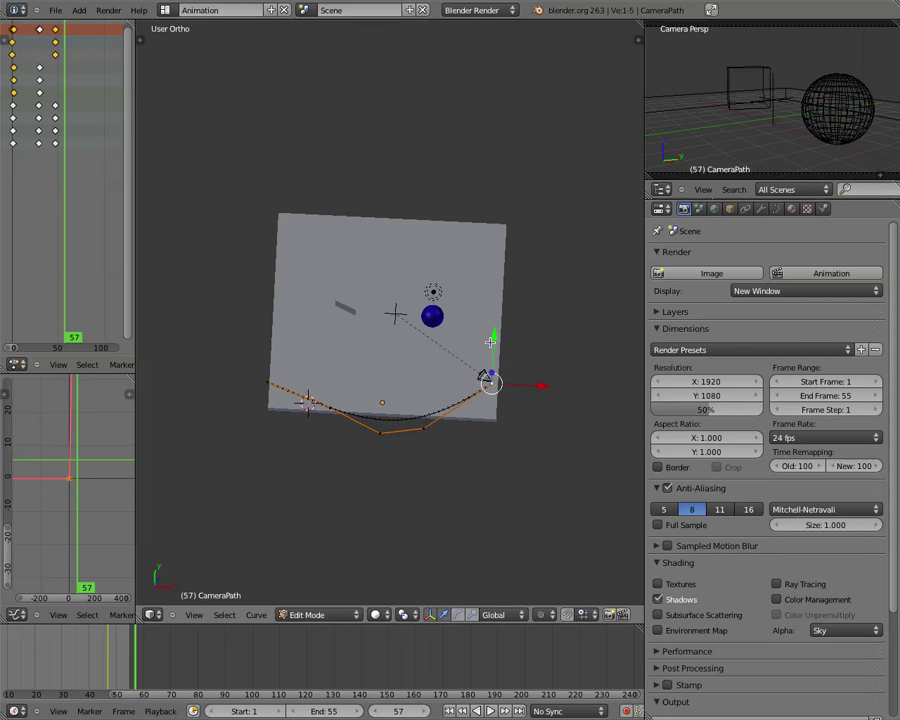
{"action": "key", "text": "g"}
{"action": "key", "text": "y"}
{"action": "left_click", "coordinate": [486, 412]}
{"action": "key", "text": "g"}
{"action": "key", "text": "x"}
{"action": "left_click", "coordinate": [505, 420]}
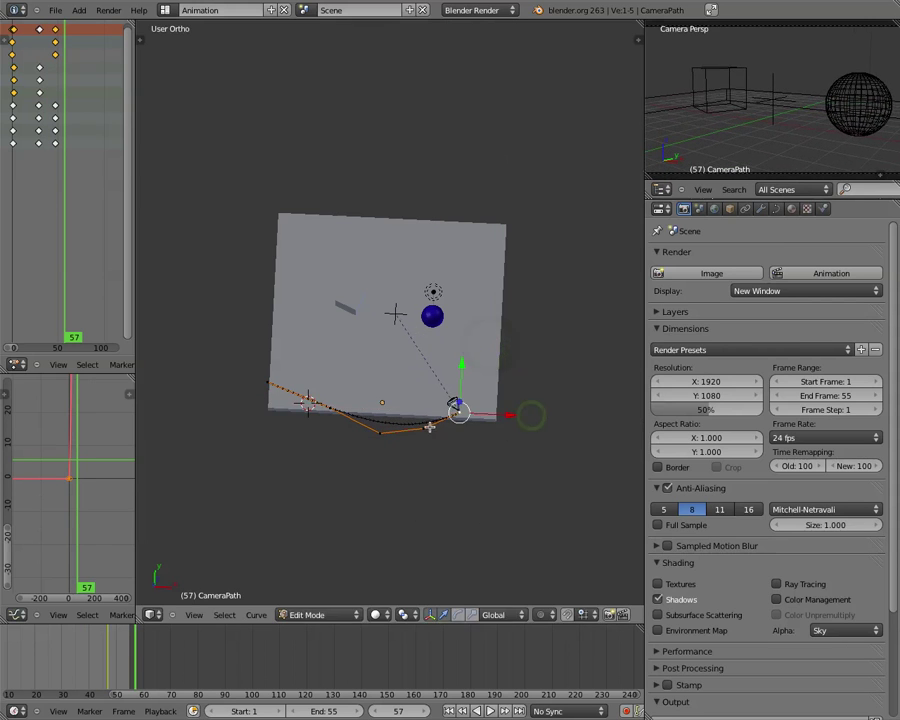
Shift the middle and left curve points left along X, then reposition the left point.
{"action": "right_click", "coordinate": [383, 432]}
{"action": "key", "text": "g"}
{"action": "key", "text": "x"}
{"action": "left_click", "coordinate": [360, 428]}
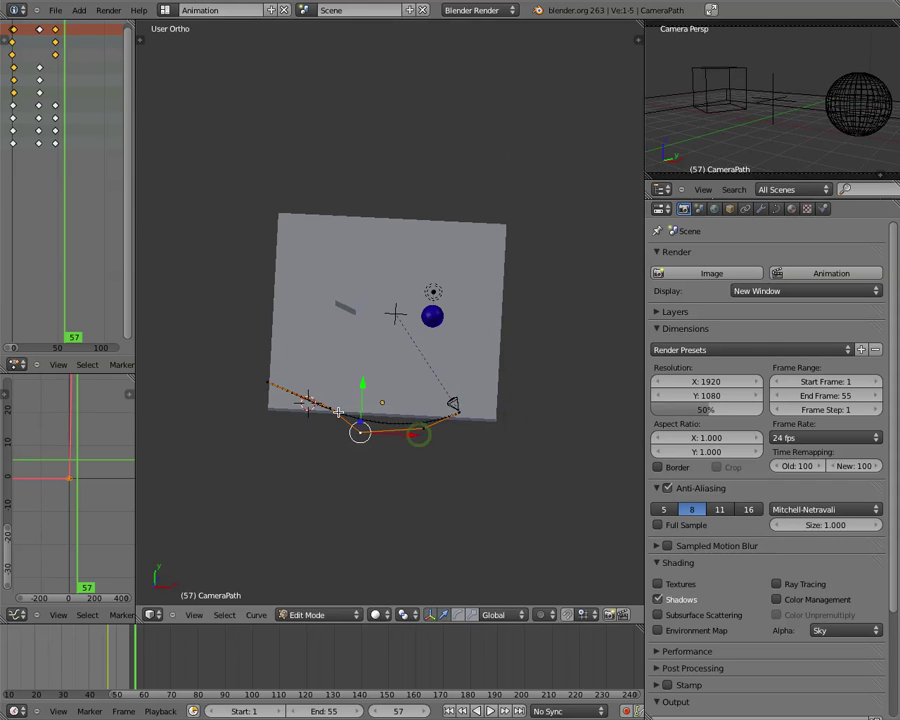
{"action": "right_click", "coordinate": [359, 422]}
{"action": "key", "text": "g"}
{"action": "key", "text": "x"}
{"action": "left_click", "coordinate": [342, 409]}
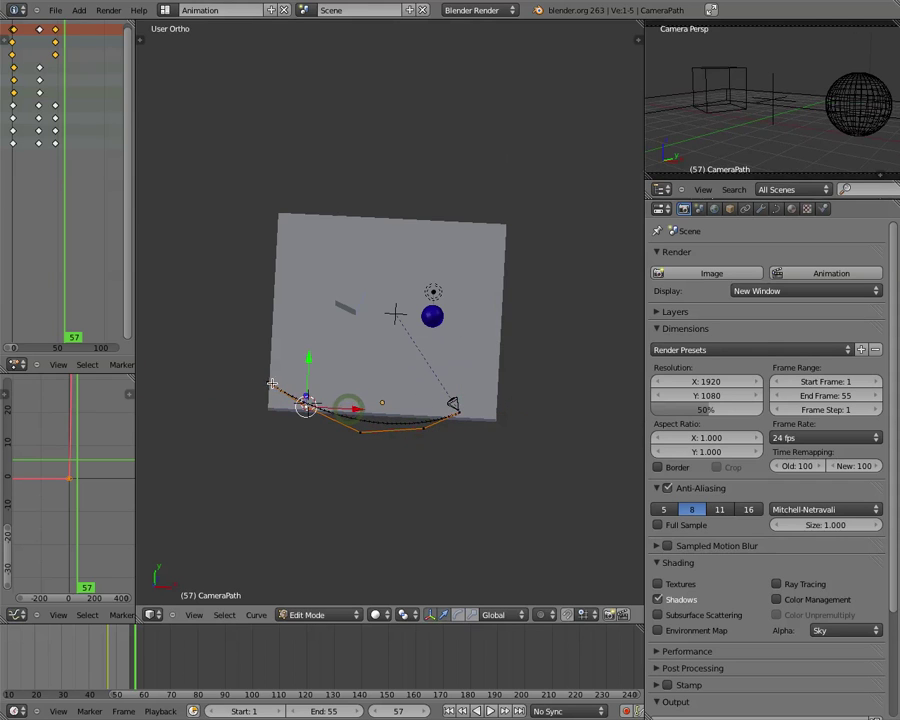
{"action": "key", "text": "g"}
{"action": "left_click", "coordinate": [269, 336]}
{"action": "left_click_drag", "start_coordinate": [269, 336], "coordinate": [269, 326]}
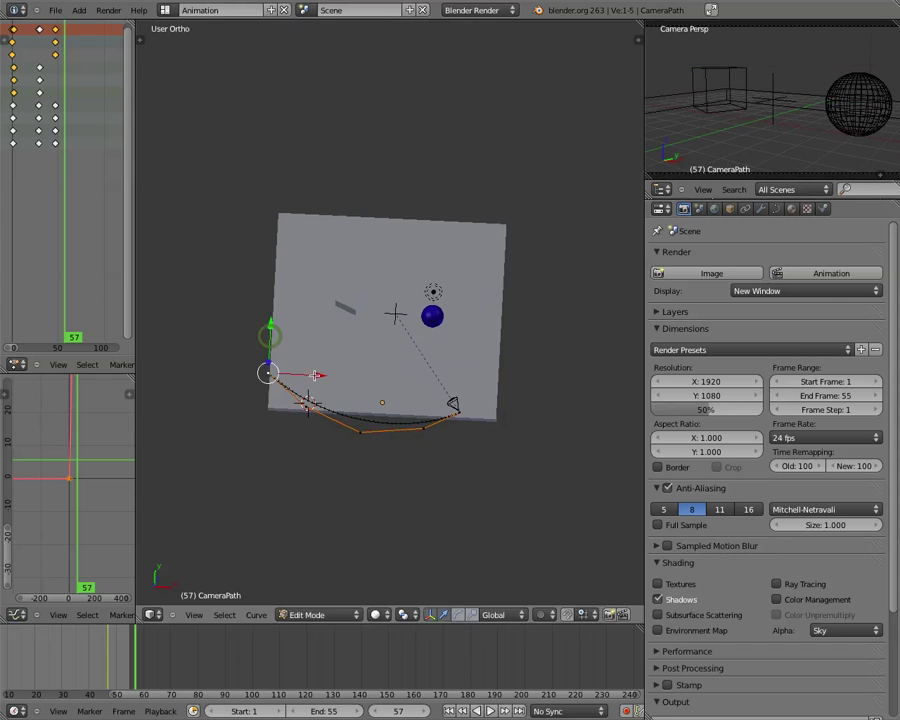
{"action": "left_click_drag", "start_coordinate": [315, 374], "coordinate": [363, 377]}
Try adjusting the left and rightmost curve points, cancelling the unwanted moves.
{"action": "right_click", "coordinate": [360, 432]}
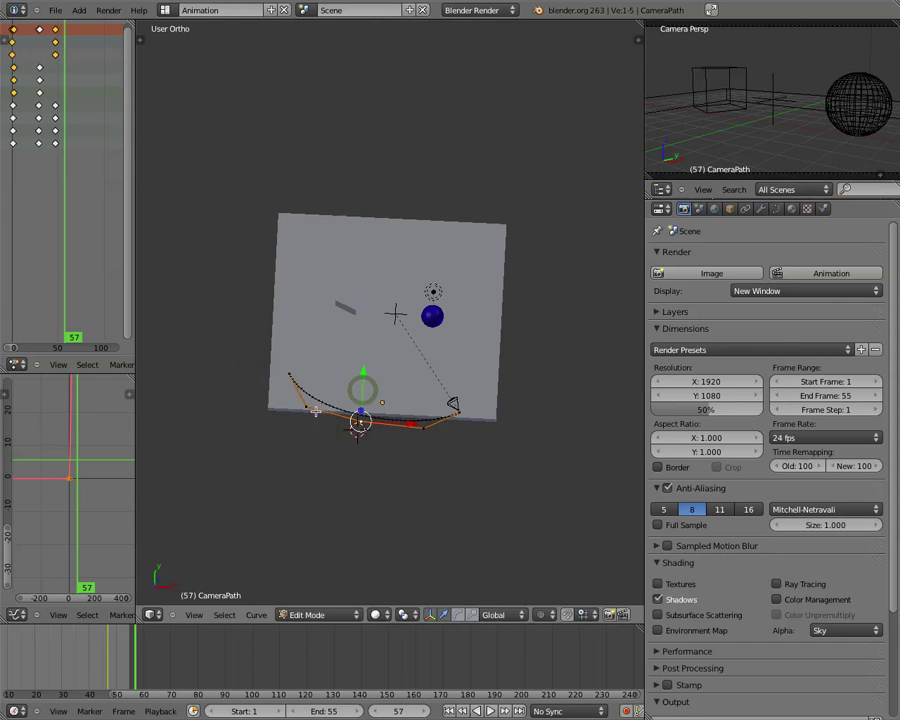
{"action": "right_click", "coordinate": [306, 405]}
{"action": "left_click_drag", "start_coordinate": [310, 360], "coordinate": [305, 357]}
{"action": "right_click", "coordinate": [305, 357]}
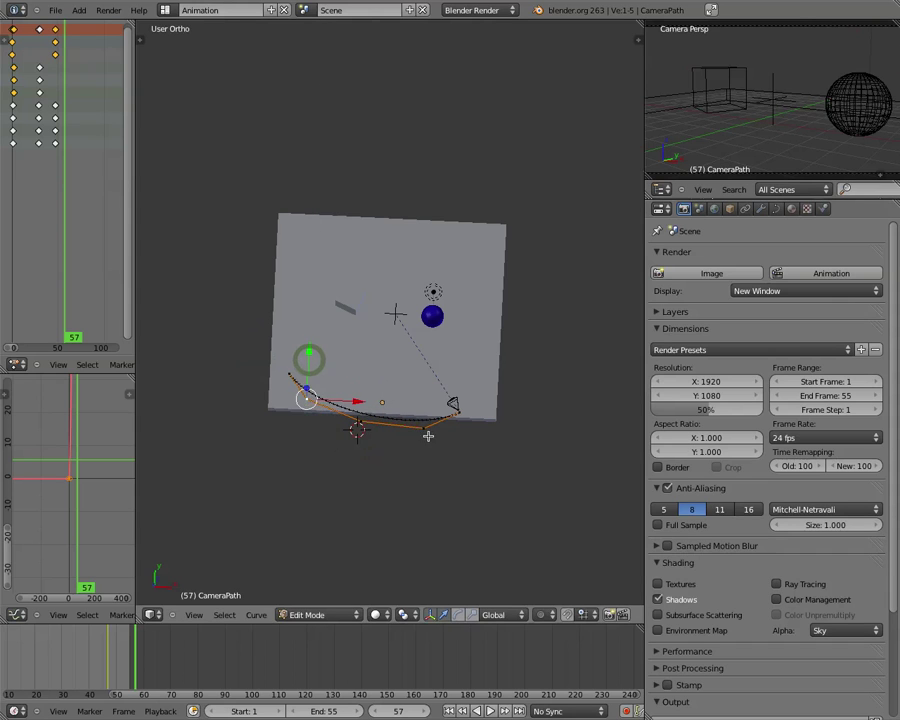
{"action": "right_click", "coordinate": [424, 428]}
{"action": "left_click_drag", "start_coordinate": [427, 380], "coordinate": [458, 363]}
{"action": "right_click", "coordinate": [456, 410]}
{"action": "right_click", "coordinate": [458, 363]}
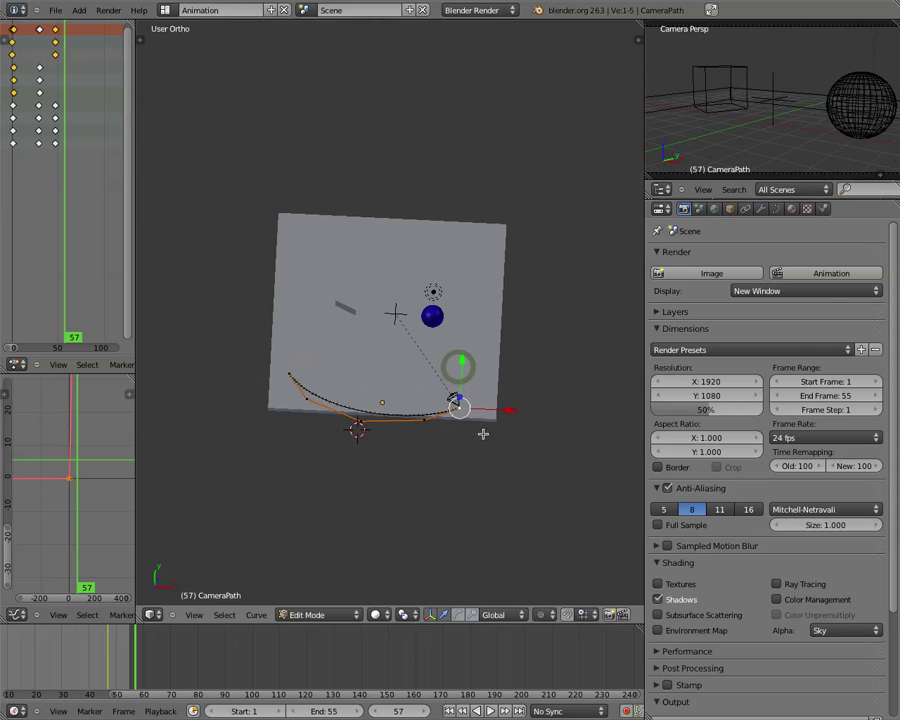
{"action": "mouse_move", "coordinate": [505, 409]}
{"action": "left_mouse_down"}
{"action": "mouse_move", "coordinate": [522, 411]}
{"action": "mouse_move", "coordinate": [514, 408]}
{"action": "left_mouse_up"}
{"action": "right_click", "coordinate": [511, 415]}
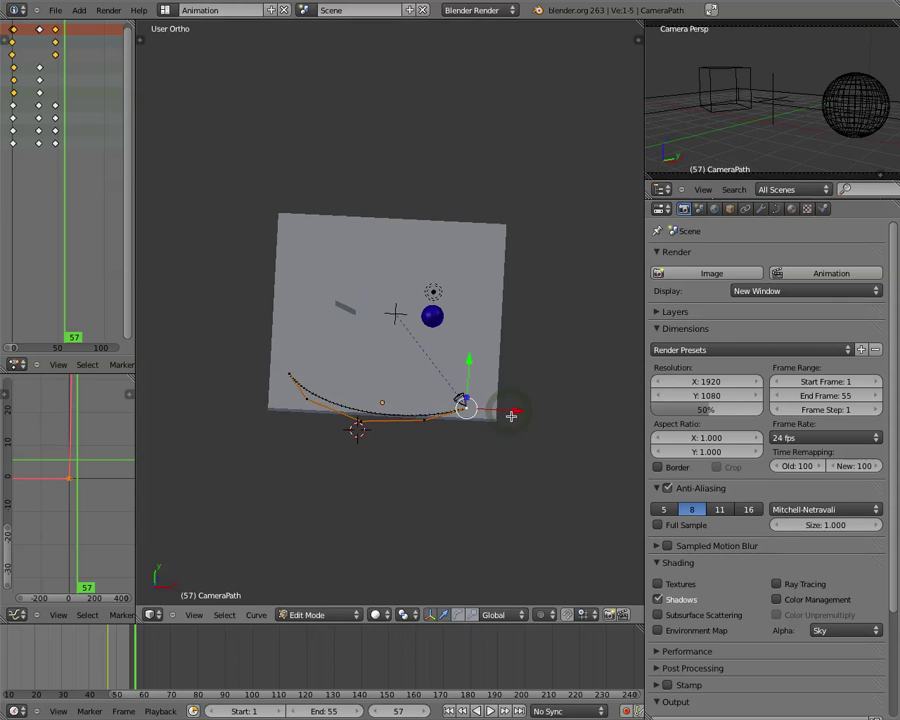
Preview the camera animation, then slide the first curve points near the camera.
{"action": "key", "text": "alt+a"}
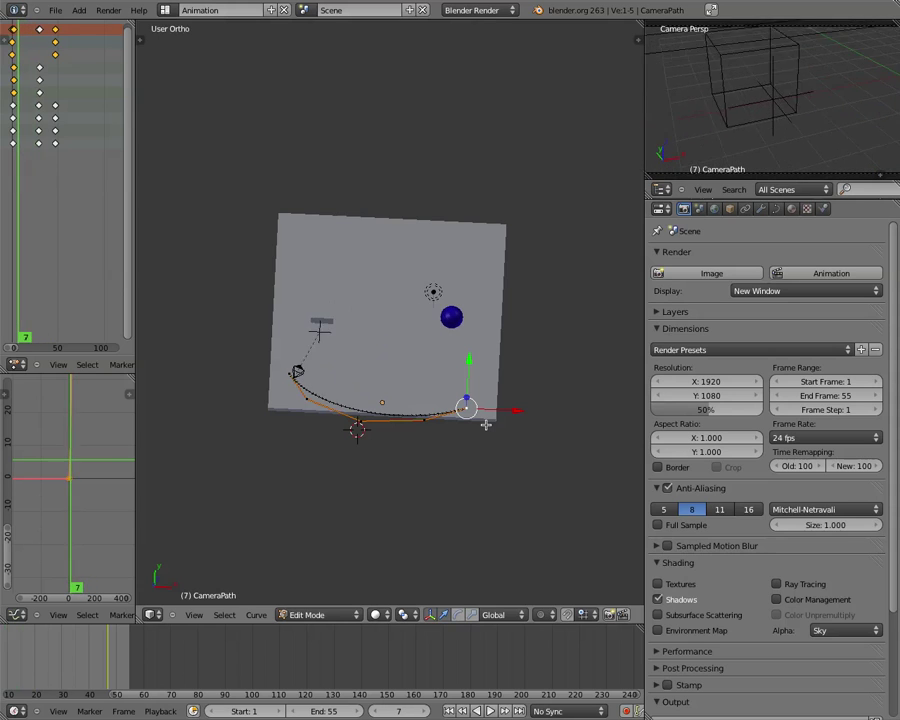
{"action": "key", "text": "Escape"}
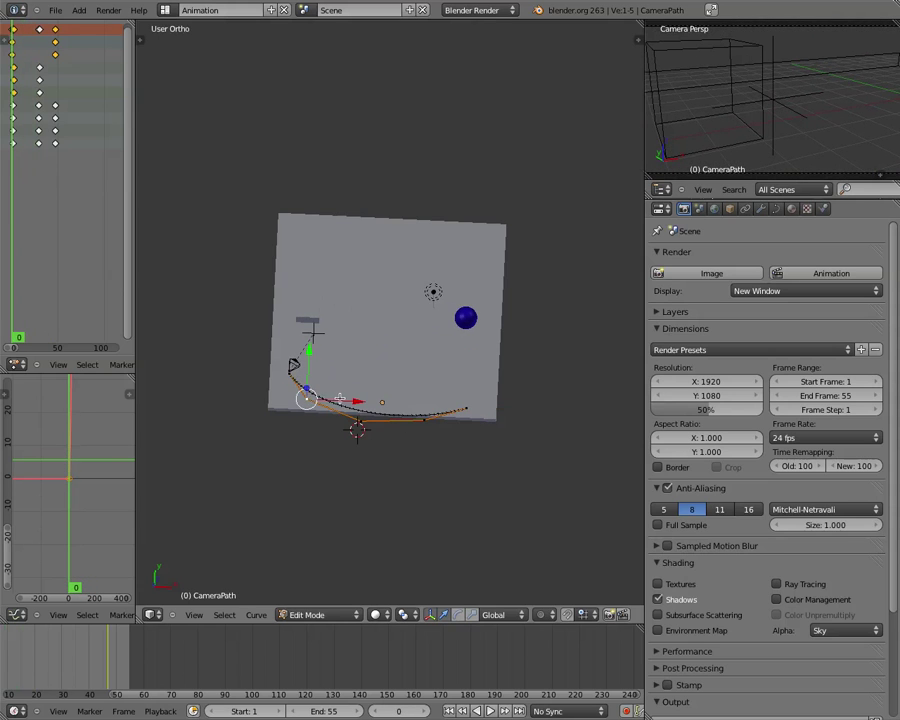
{"action": "left_click_drag", "start_coordinate": [340, 398], "coordinate": [377, 421]}
{"action": "right_click", "coordinate": [341, 411]}
{"action": "right_click", "coordinate": [330, 366]}
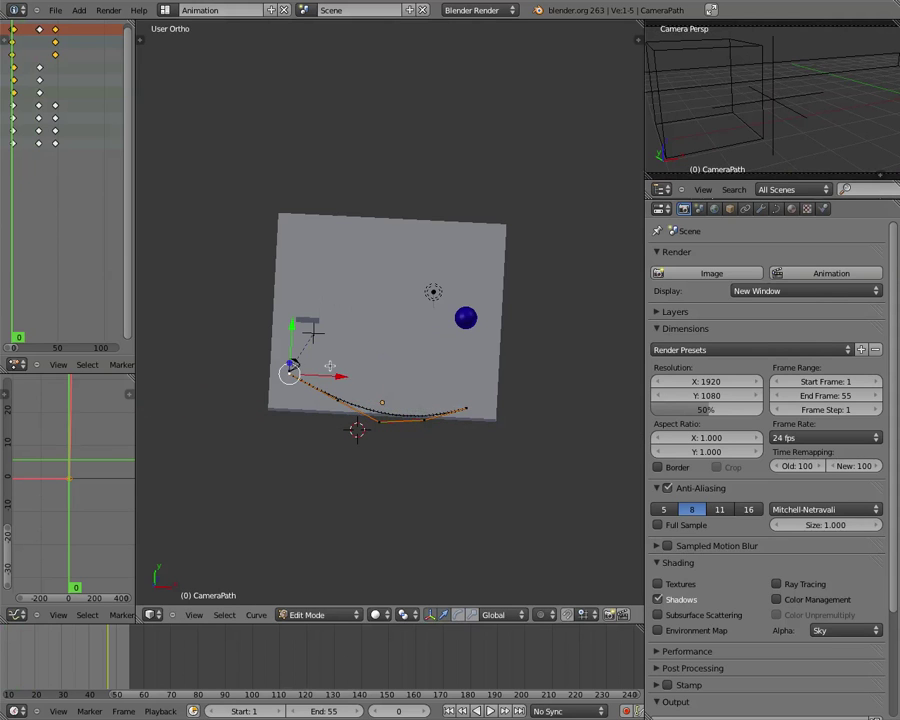
{"action": "mouse_move", "coordinate": [330, 368]}
{"action": "left_mouse_down"}
{"action": "mouse_move", "coordinate": [344, 372]}
{"action": "mouse_move", "coordinate": [301, 321]}
{"action": "mouse_move", "coordinate": [341, 352]}
{"action": "left_mouse_up"}
{"action": "right_click", "coordinate": [315, 331]}
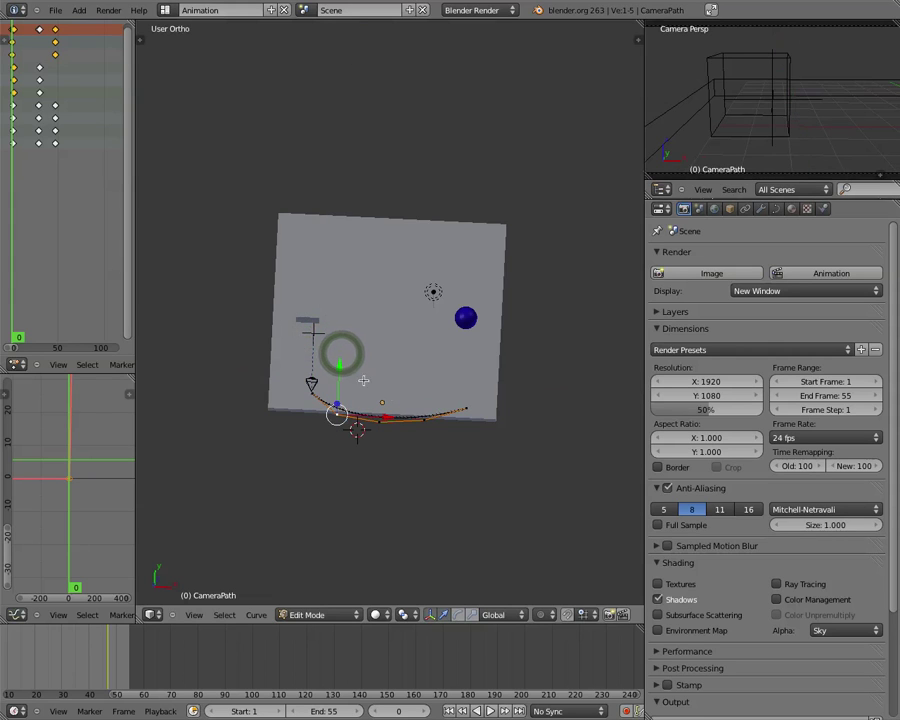
Move the right endpoint along Y and lower the left endpoint of the camera path.
{"action": "right_click", "coordinate": [465, 405]}
{"action": "key", "text": "g"}
{"action": "key", "text": "y"}
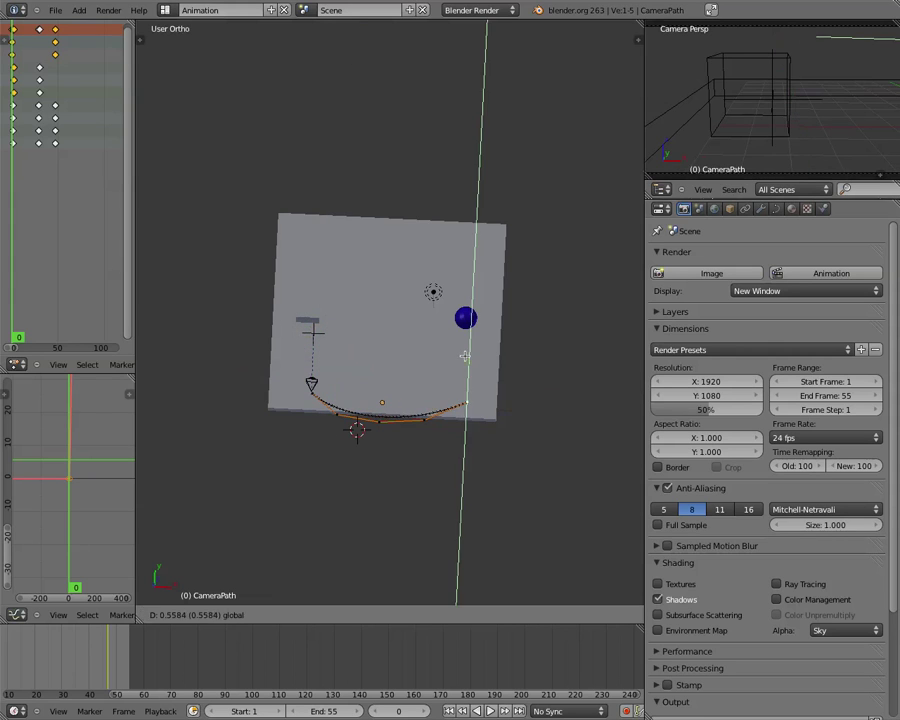
{"action": "left_click", "coordinate": [465, 356]}
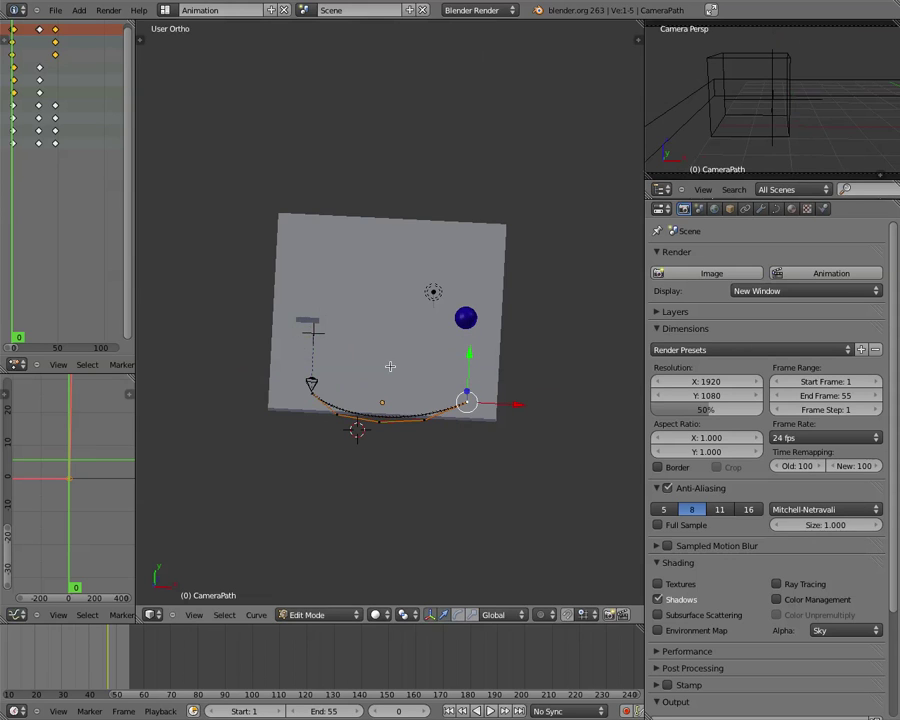
{"action": "right_click", "coordinate": [314, 396]}
{"action": "key", "text": "g"}
{"action": "key", "text": "y"}
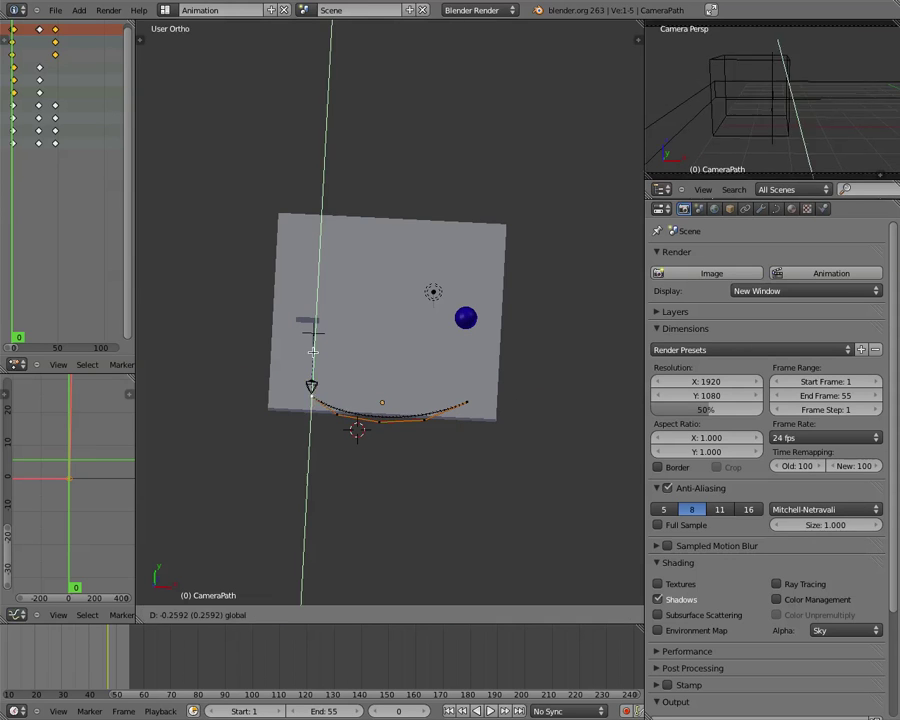
{"action": "left_click", "coordinate": [311, 428]}
Lower the next curve point and the middle point along Y.
{"action": "right_click", "coordinate": [337, 410]}
{"action": "key", "text": "g"}
{"action": "key", "text": "y"}
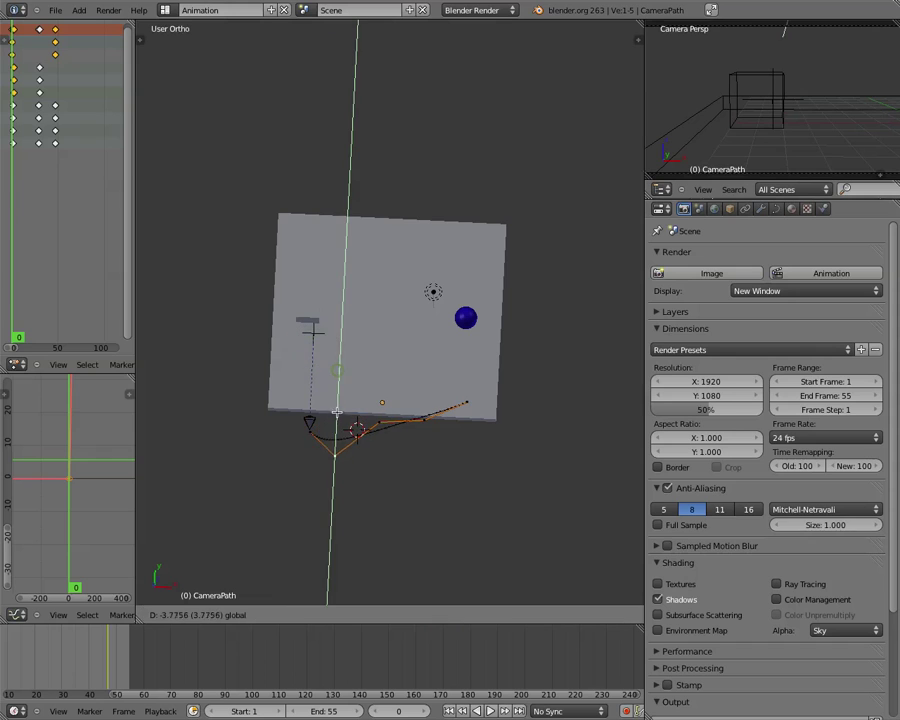
{"action": "left_click", "coordinate": [336, 444]}
{"action": "right_click", "coordinate": [380, 412]}
{"action": "key", "text": "g"}
{"action": "key", "text": "y"}
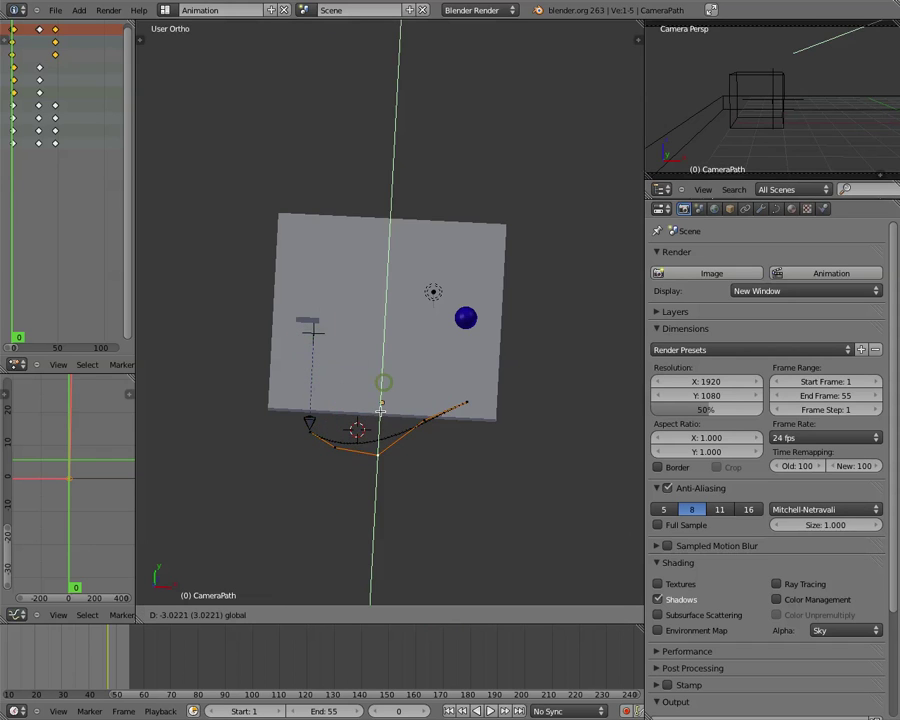
{"action": "left_click", "coordinate": [379, 448]}
Lower the point right of the middle and the right endpoint along Y.
{"action": "right_click", "coordinate": [424, 410]}
{"action": "key", "text": "g"}
{"action": "key", "text": "y"}
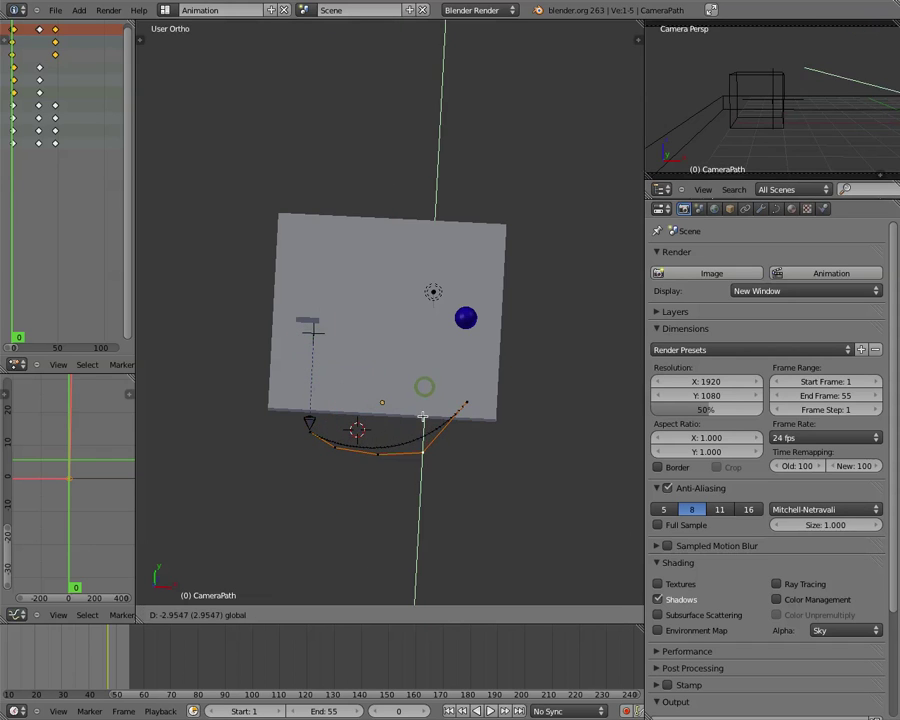
{"action": "left_click", "coordinate": [424, 450]}
{"action": "right_click", "coordinate": [467, 400]}
{"action": "key", "text": "g"}
{"action": "key", "text": "y"}
{"action": "left_click", "coordinate": [466, 357]}
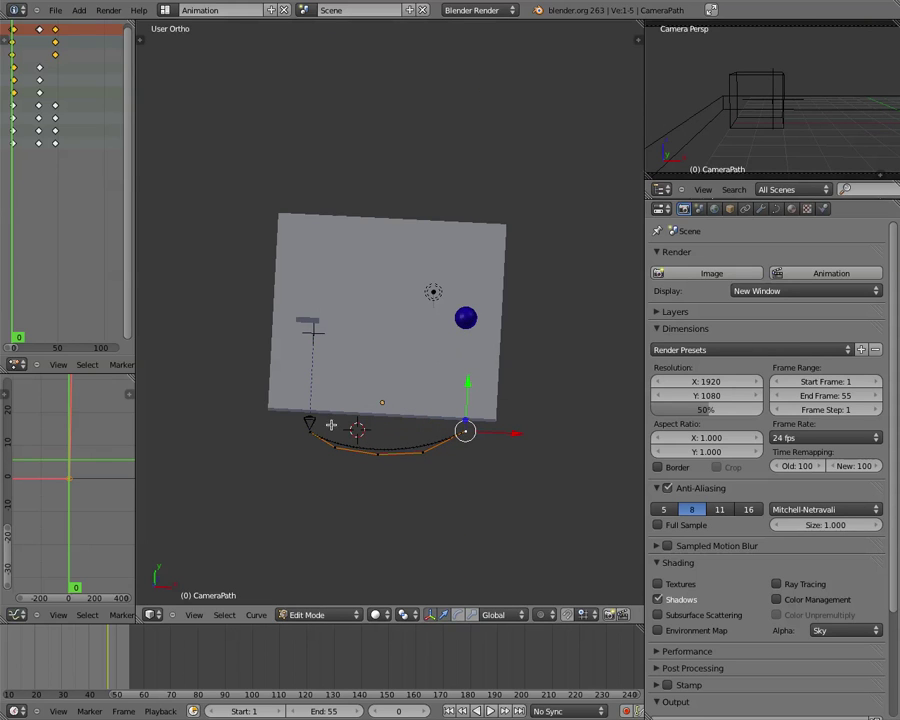
In Object Mode, move CameraTarget along X at frame 2 and insert a Location keyframe.
{"action": "key", "text": "Tab"}
{"action": "right_click", "coordinate": [313, 333]}
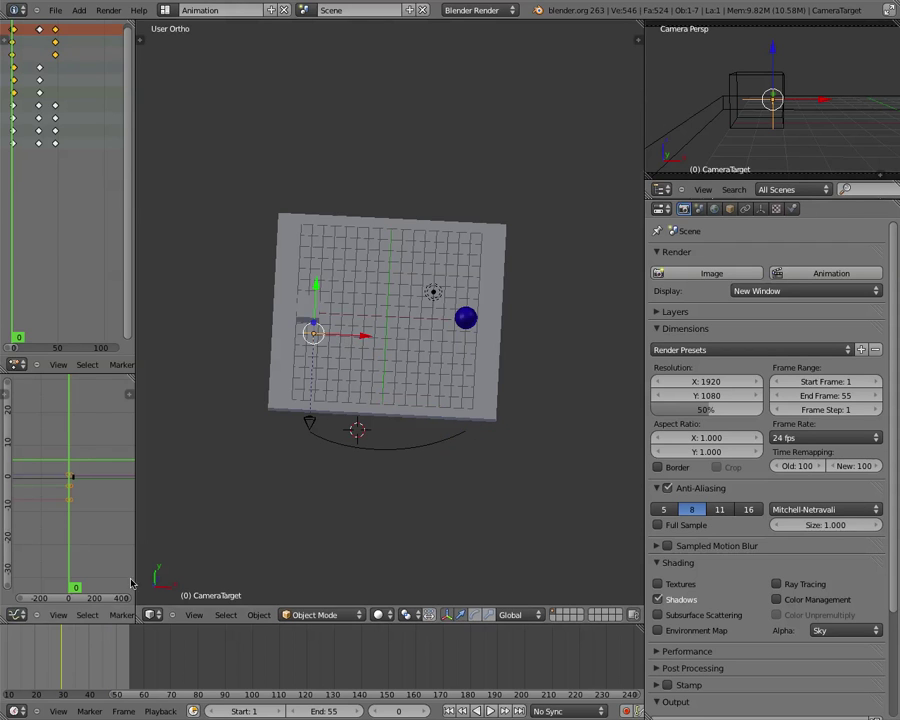
{"action": "left_click_drag", "start_coordinate": [72, 650], "coordinate": [1, 664]}
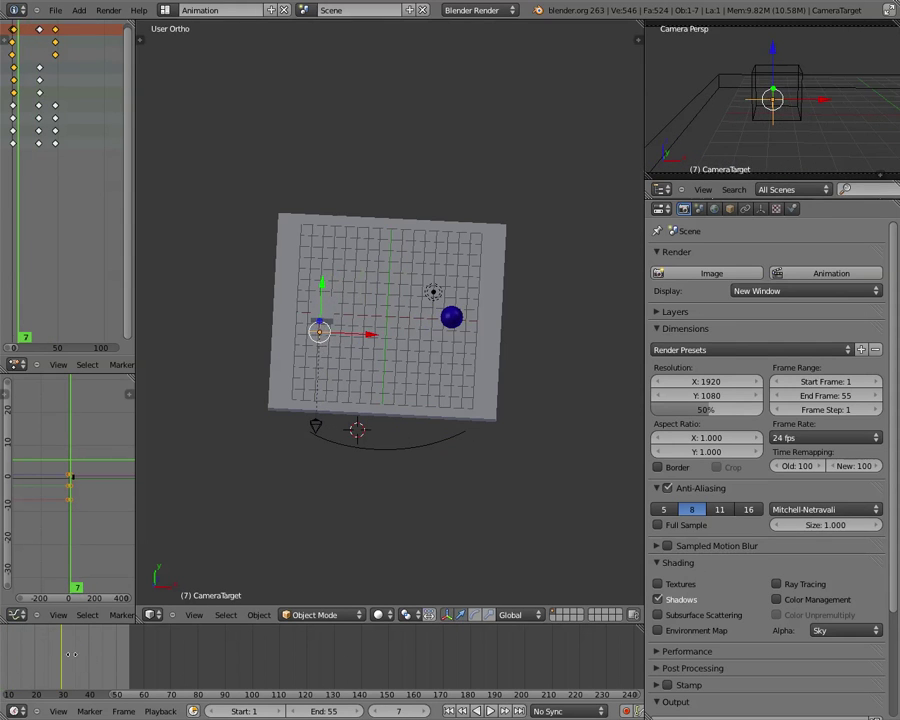
{"action": "middle_click_drag", "start_coordinate": [1, 664], "coordinate": [181, 665]}
{"action": "left_click_drag", "start_coordinate": [182, 668], "coordinate": [168, 672]}
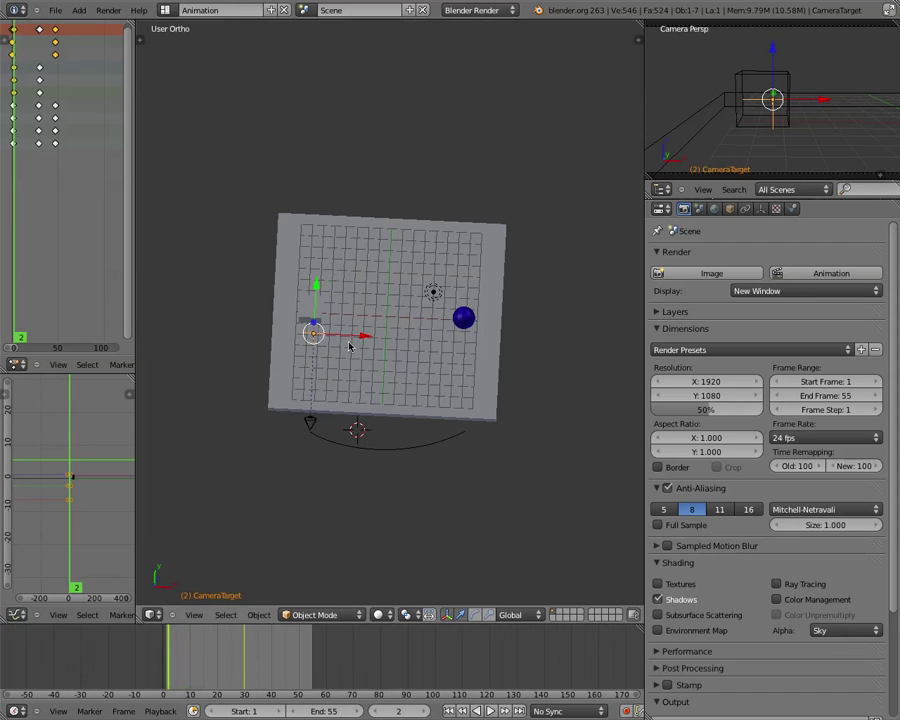
{"action": "key", "text": "g"}
{"action": "key", "text": "x"}
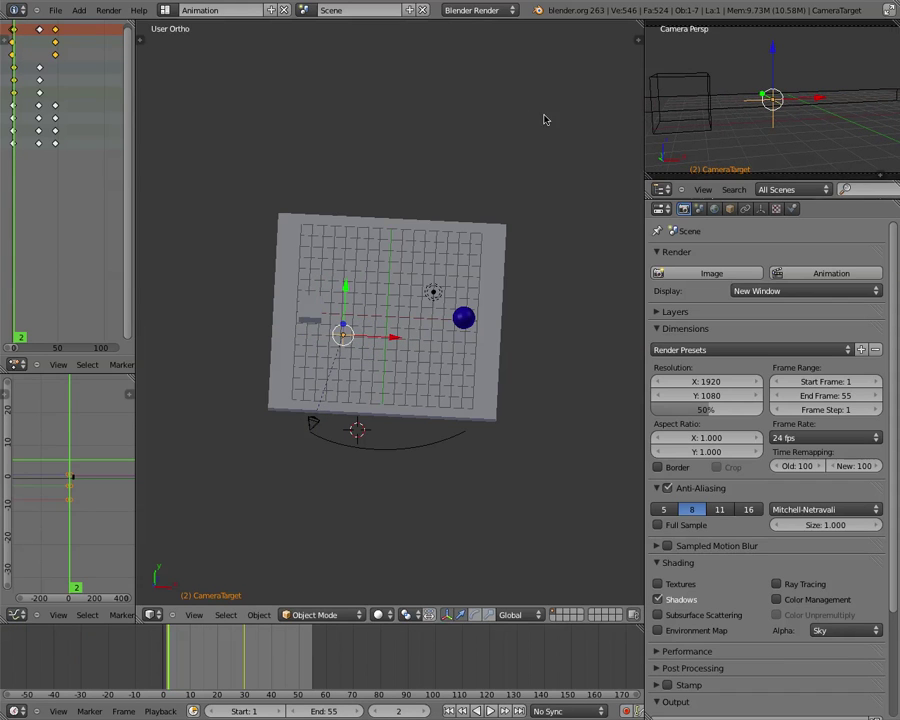
{"action": "key", "text": "i"}
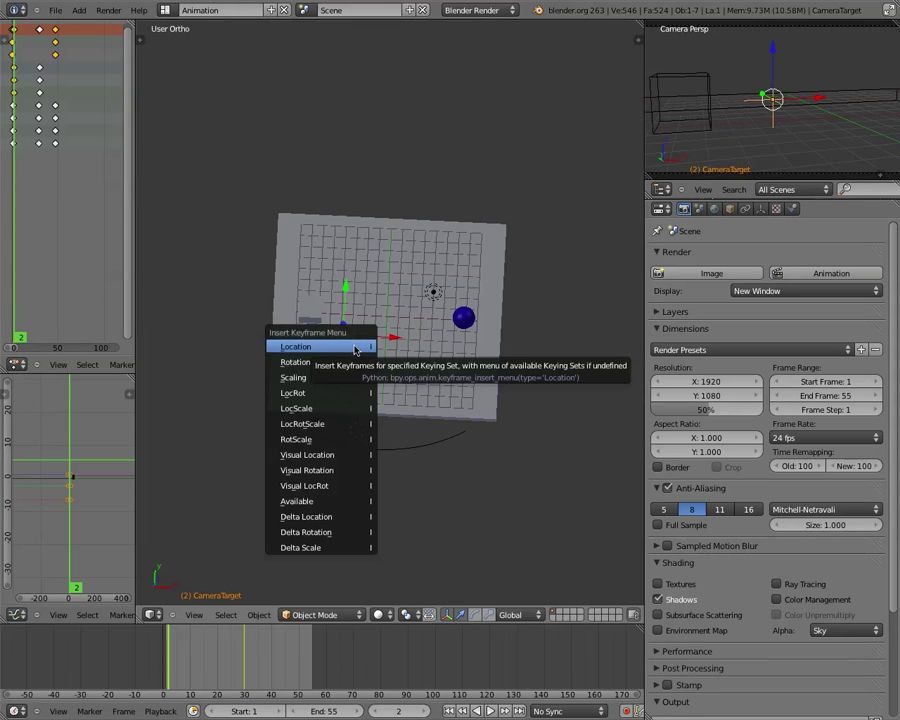
{"action": "left_click", "coordinate": [355, 349]}
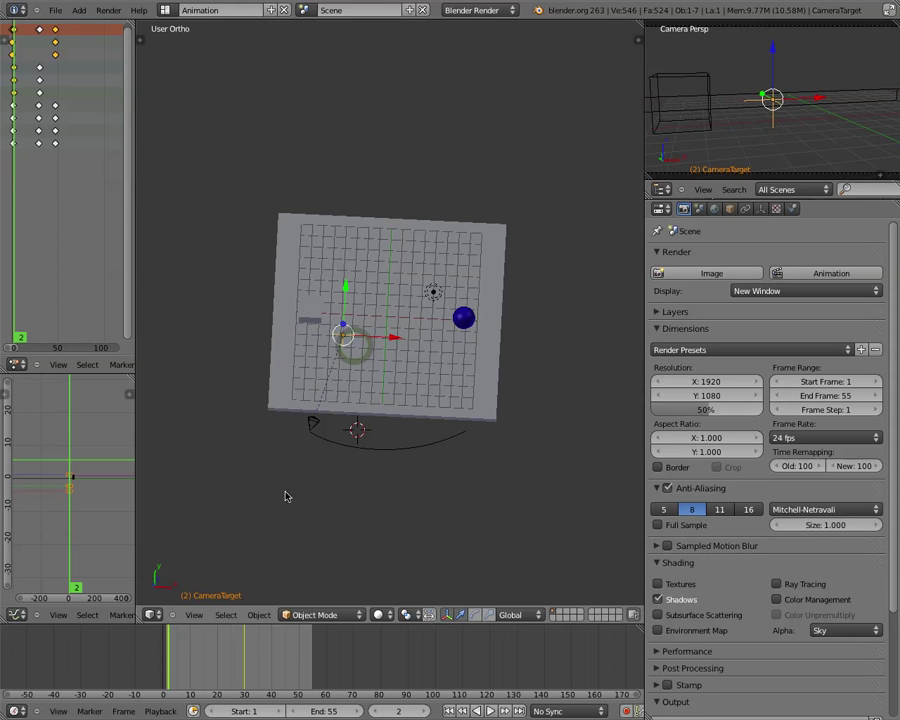
Advance the timeline to frame 19 and widen the dope sheet to show channel names.
{"action": "left_click_drag", "start_coordinate": [168, 676], "coordinate": [288, 680]}
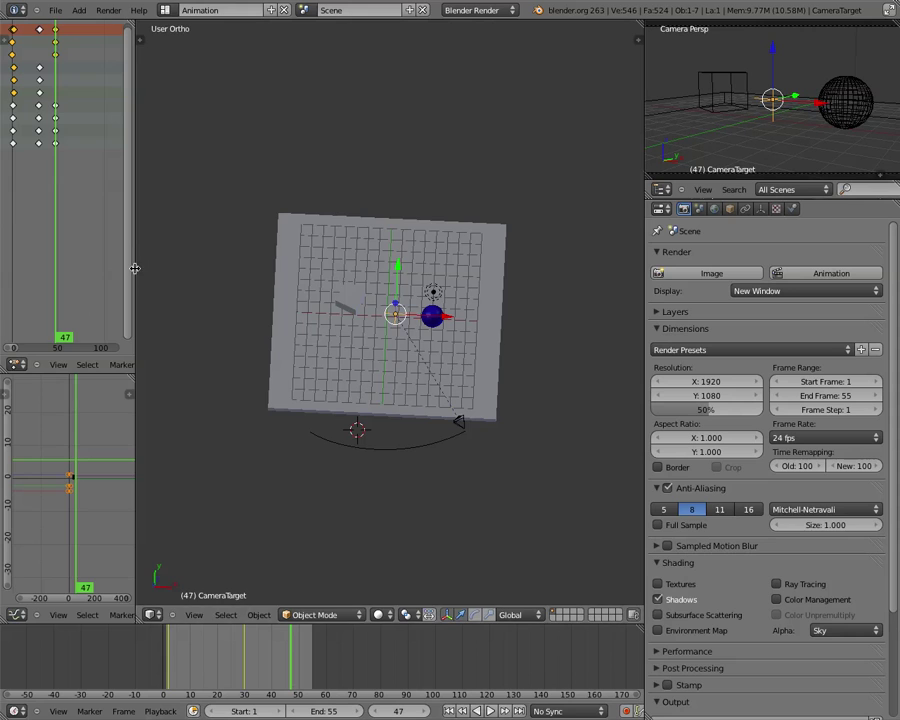
{"action": "left_click_drag", "start_coordinate": [135, 268], "coordinate": [343, 268]}
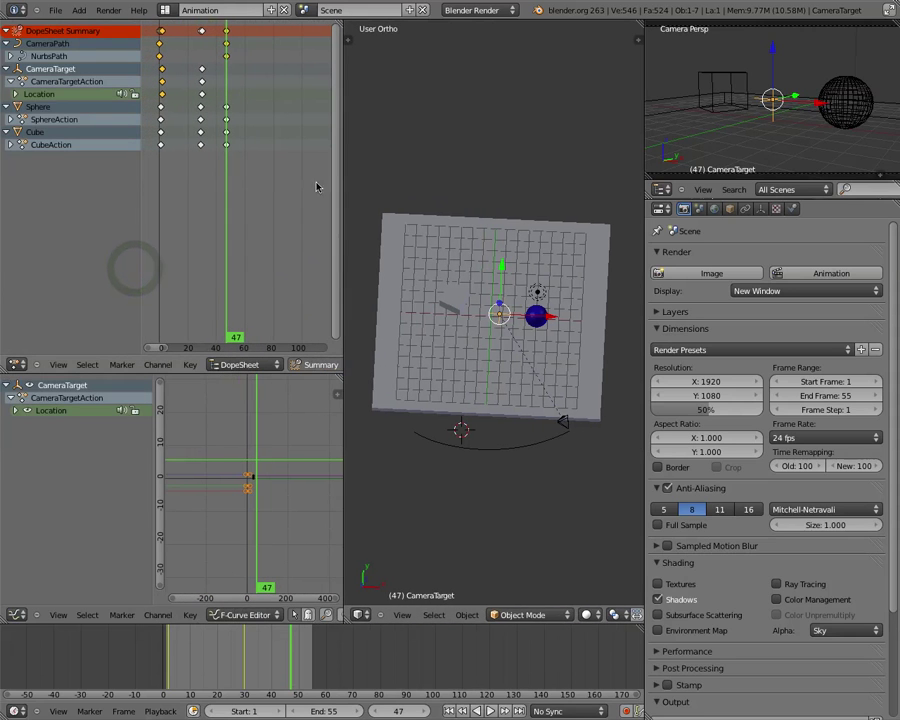
Slide CameraTarget's later keyframe to frame 45, checking the motion around frame 27.
{"action": "right_click", "coordinate": [202, 70]}
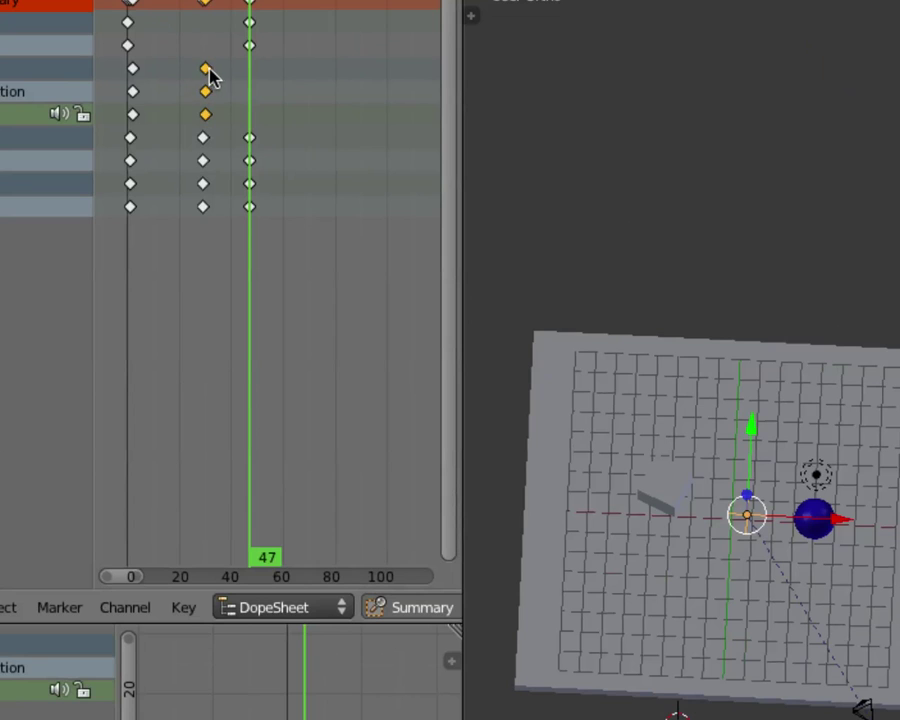
{"action": "key", "text": "g"}
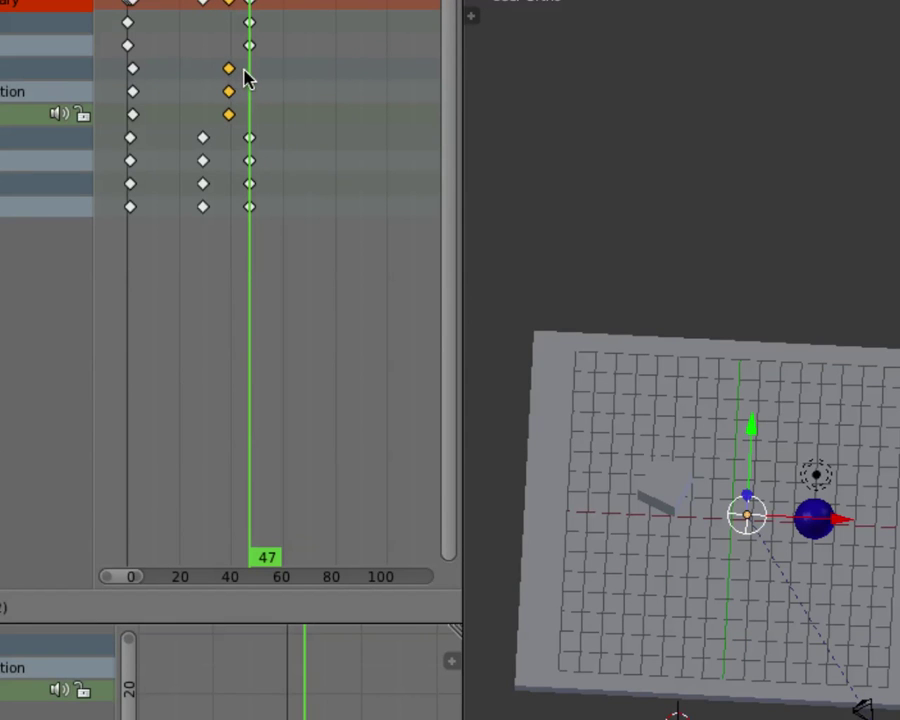
{"action": "left_click", "coordinate": [248, 78]}
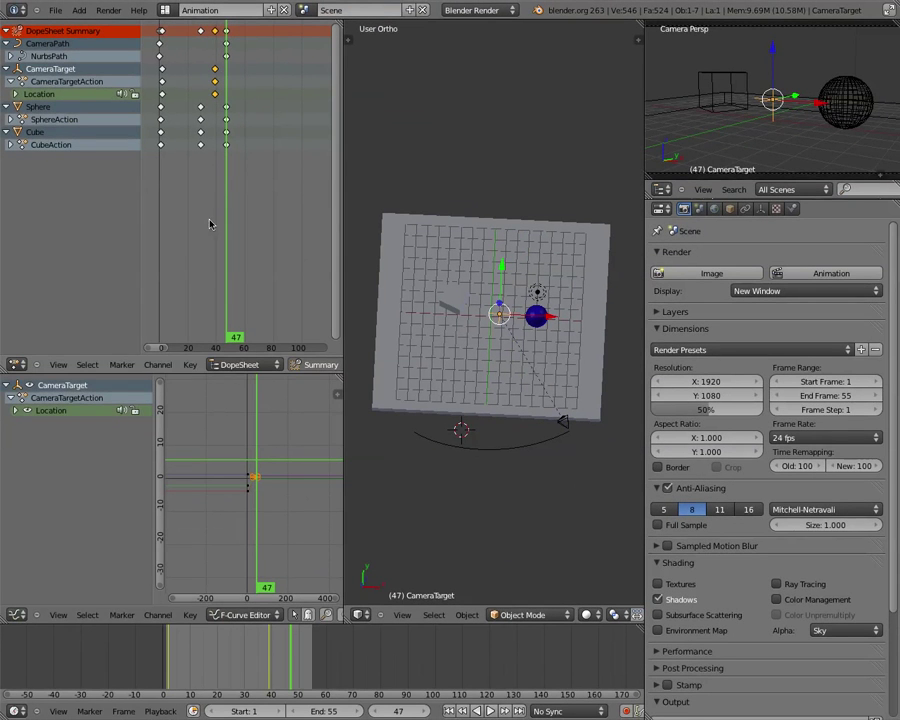
{"action": "left_click_drag", "start_coordinate": [256, 670], "coordinate": [284, 679]}
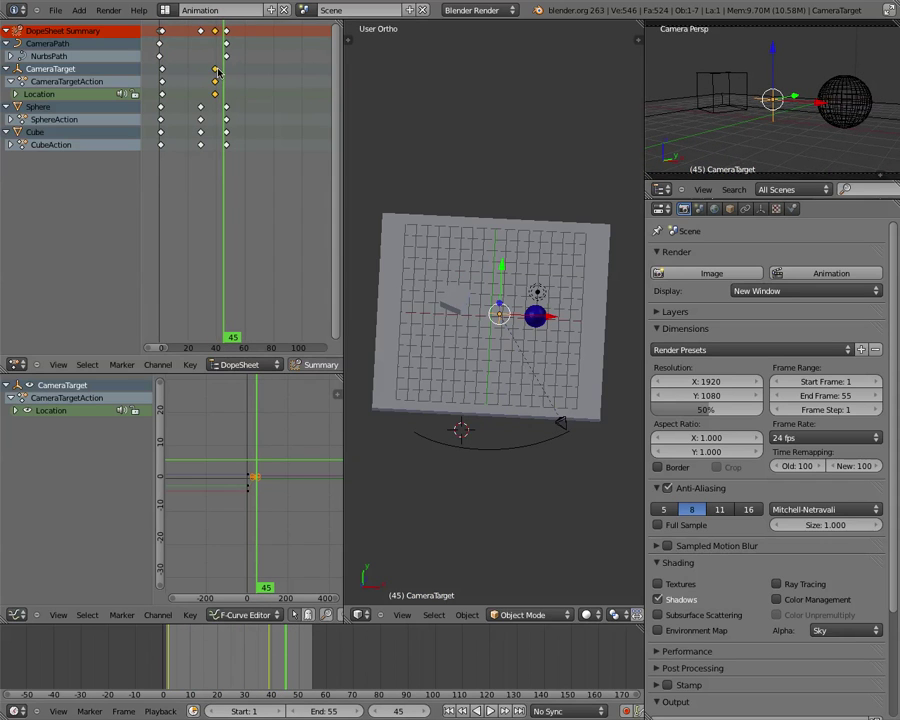
{"action": "key", "text": "g"}
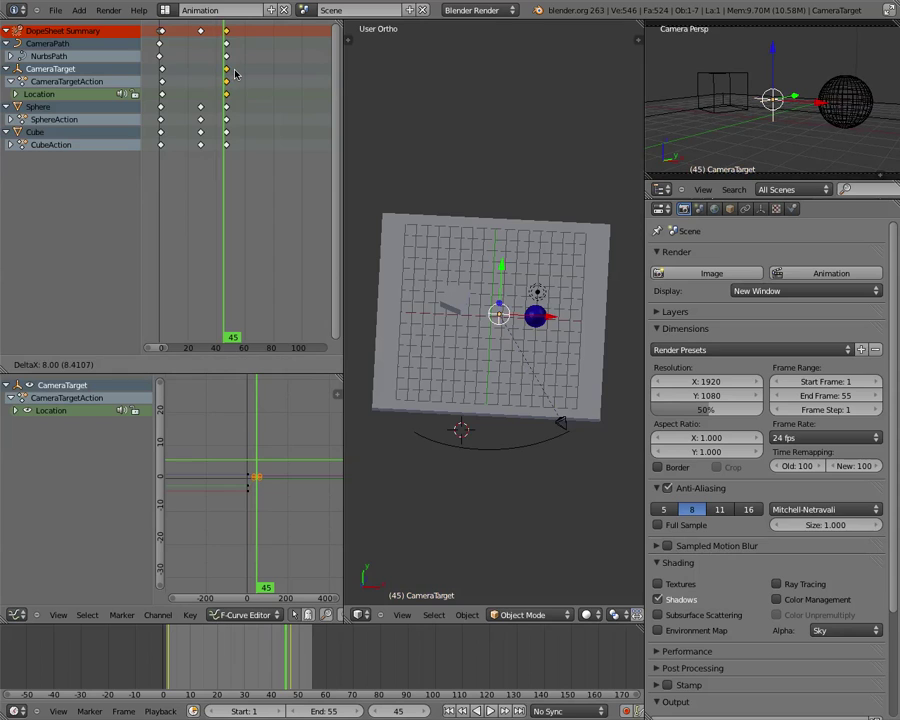
{"action": "left_click", "coordinate": [235, 74]}
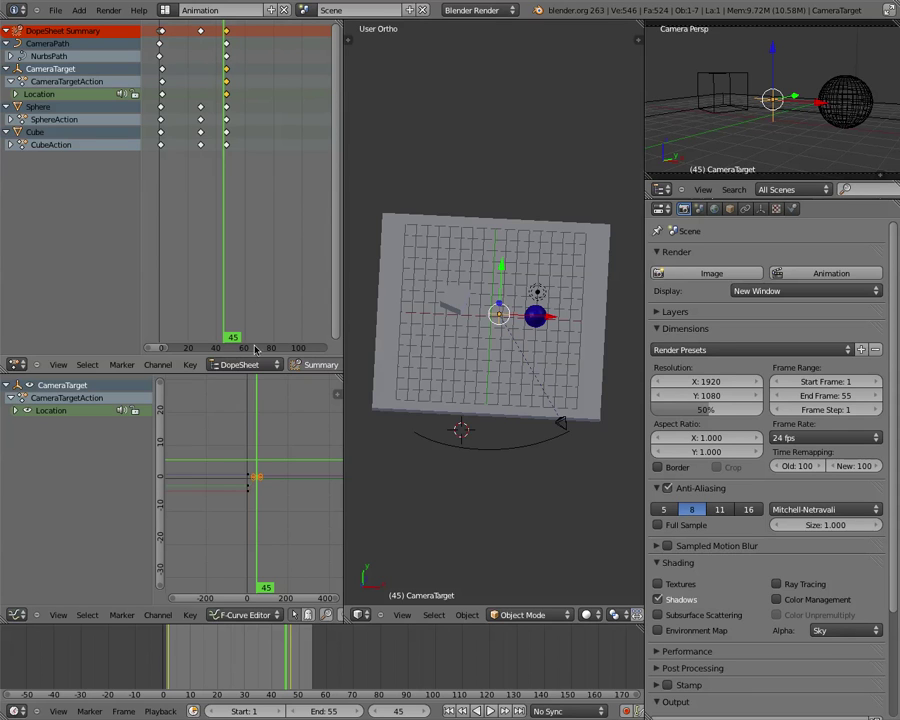
{"action": "left_click_drag", "start_coordinate": [284, 667], "coordinate": [146, 666]}
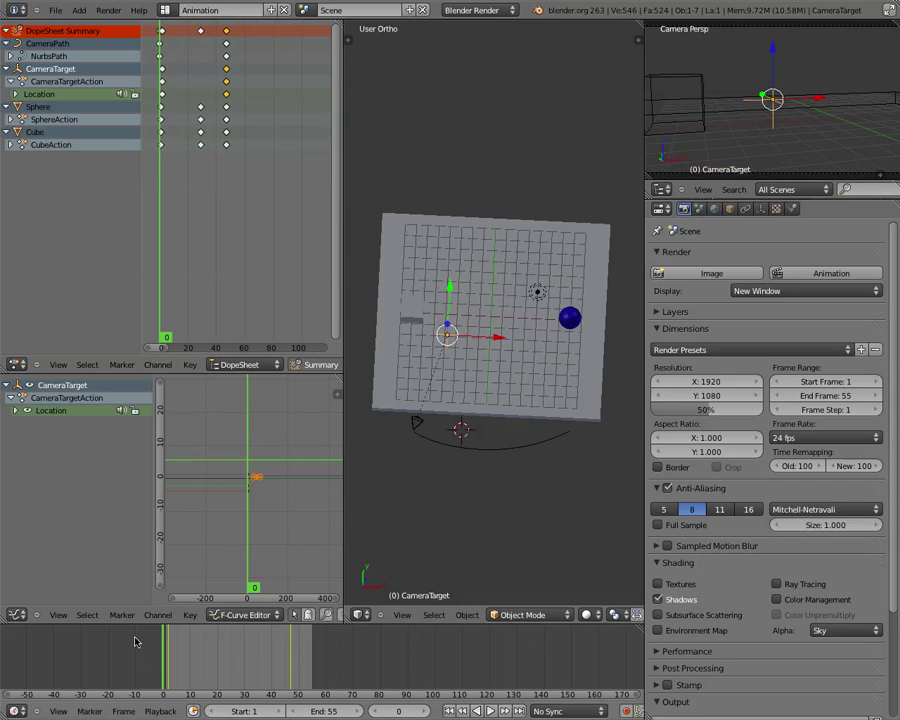
Enable textures, subsurface scattering, environment map, ray tracing and color management for rendering.
{"action": "left_click", "coordinate": [668, 585]}
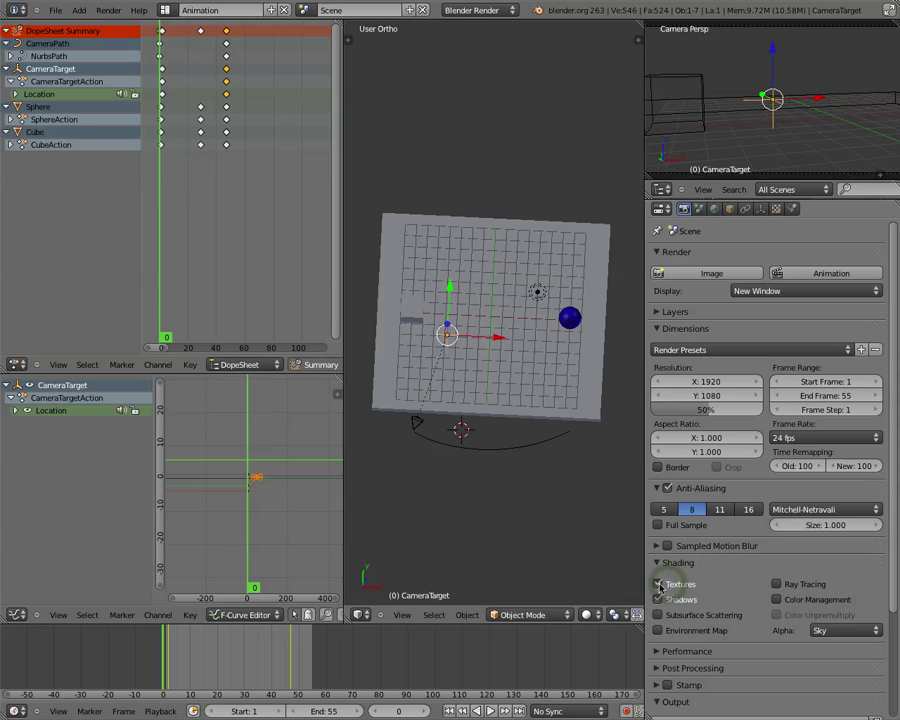
{"action": "left_click", "coordinate": [668, 584]}
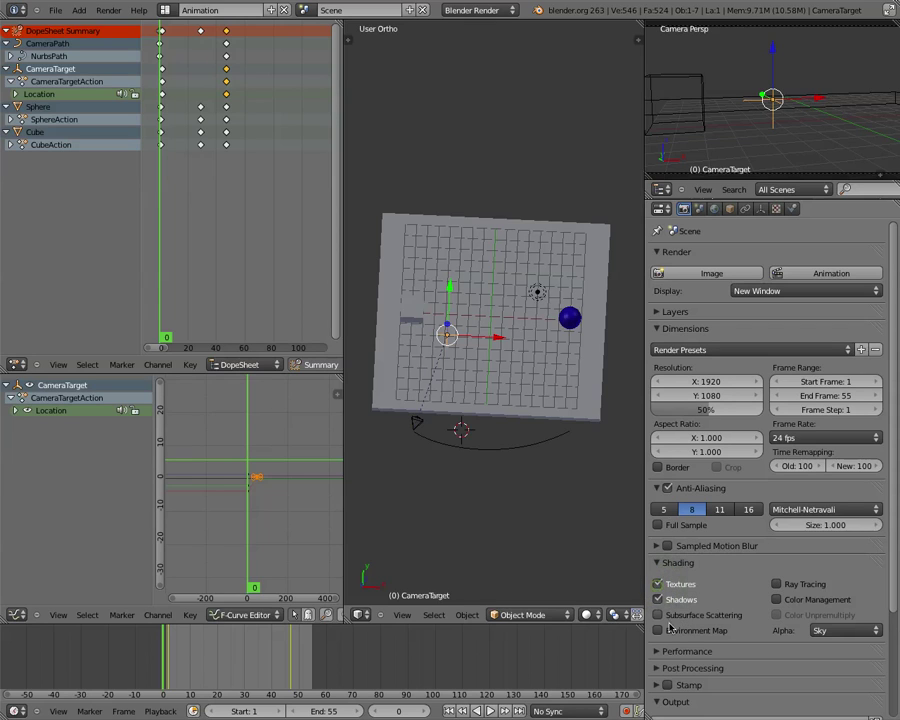
{"action": "left_click", "coordinate": [658, 615]}
{"action": "left_click", "coordinate": [658, 630]}
{"action": "left_click", "coordinate": [776, 584]}
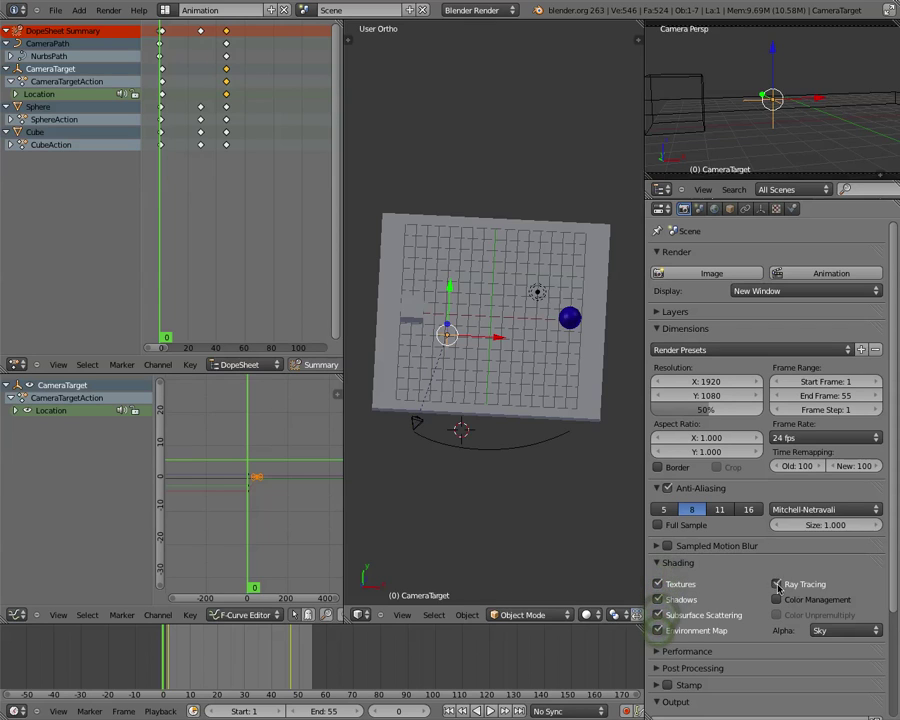
{"action": "left_click", "coordinate": [776, 599]}
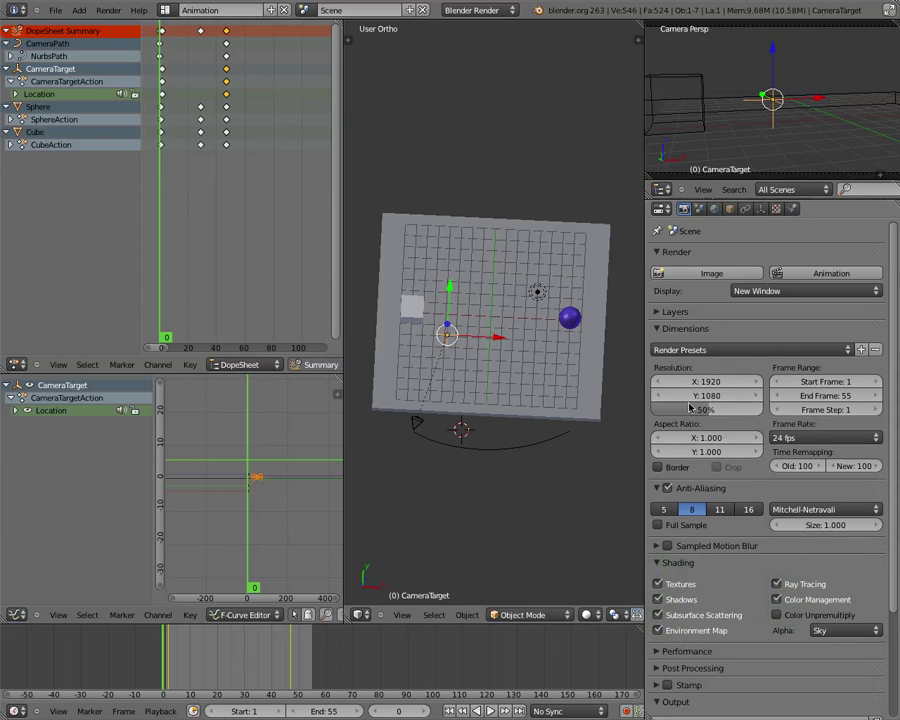
Render a test still, close it, and render frame 28.
{"action": "left_click", "coordinate": [711, 273]}
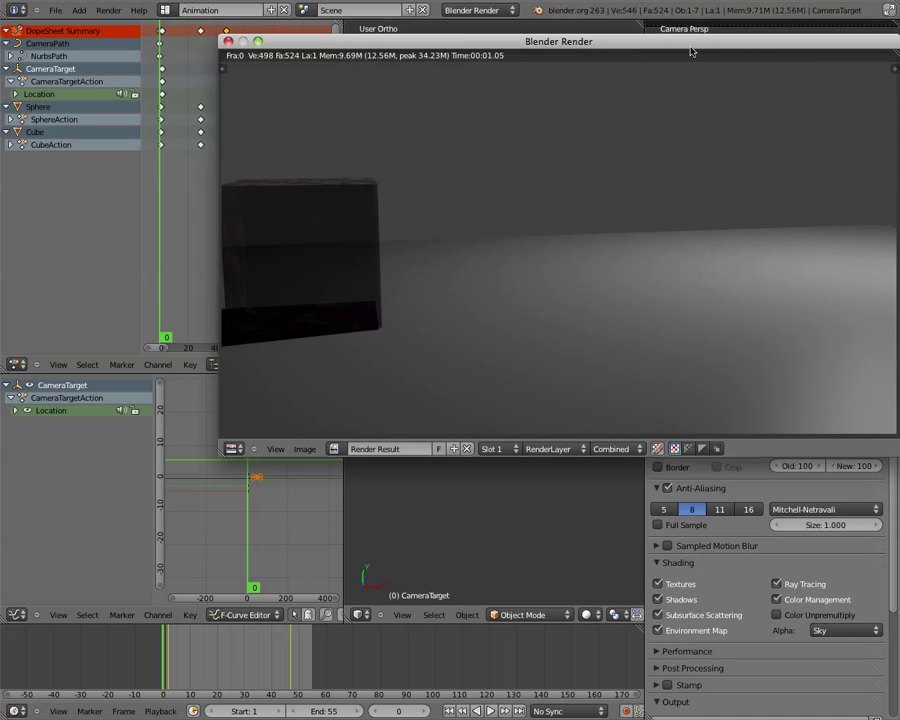
{"action": "left_click_drag", "start_coordinate": [686, 48], "coordinate": [591, 91]}
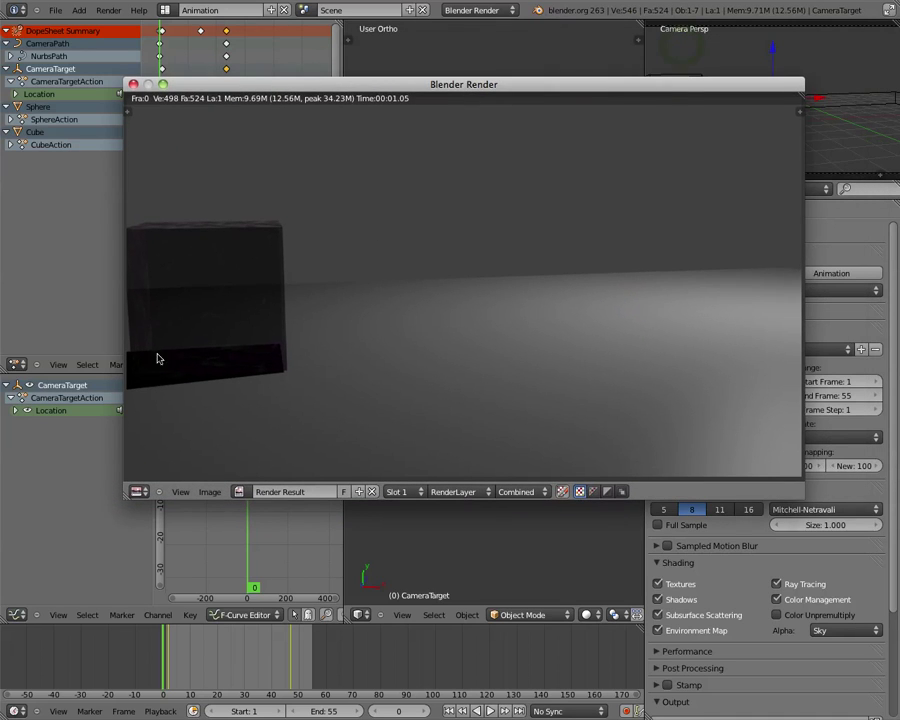
{"action": "left_click", "coordinate": [133, 84]}
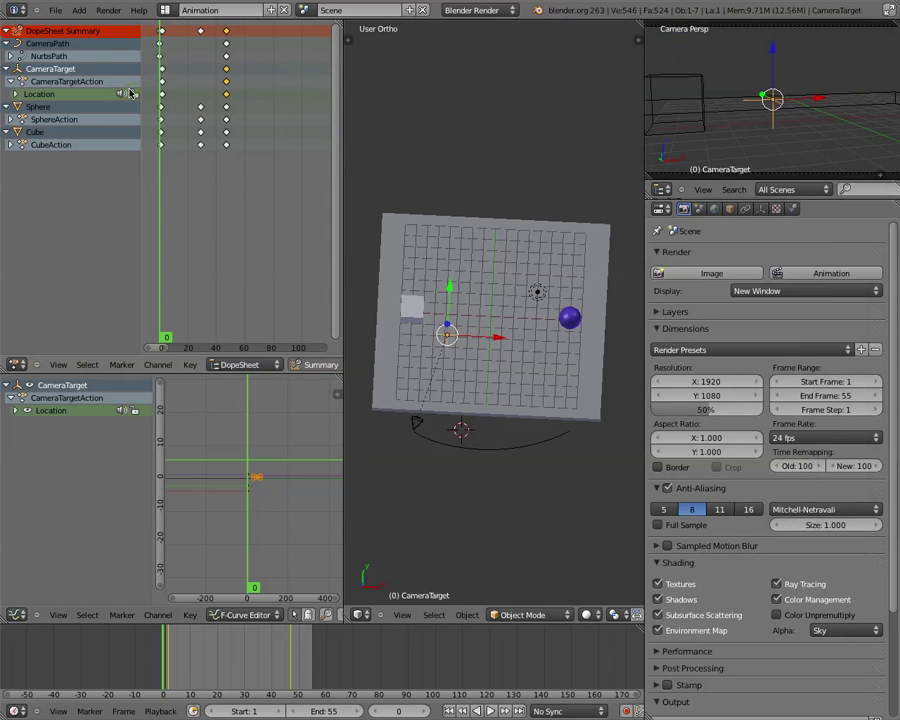
{"action": "left_click_drag", "start_coordinate": [188, 668], "coordinate": [239, 668]}
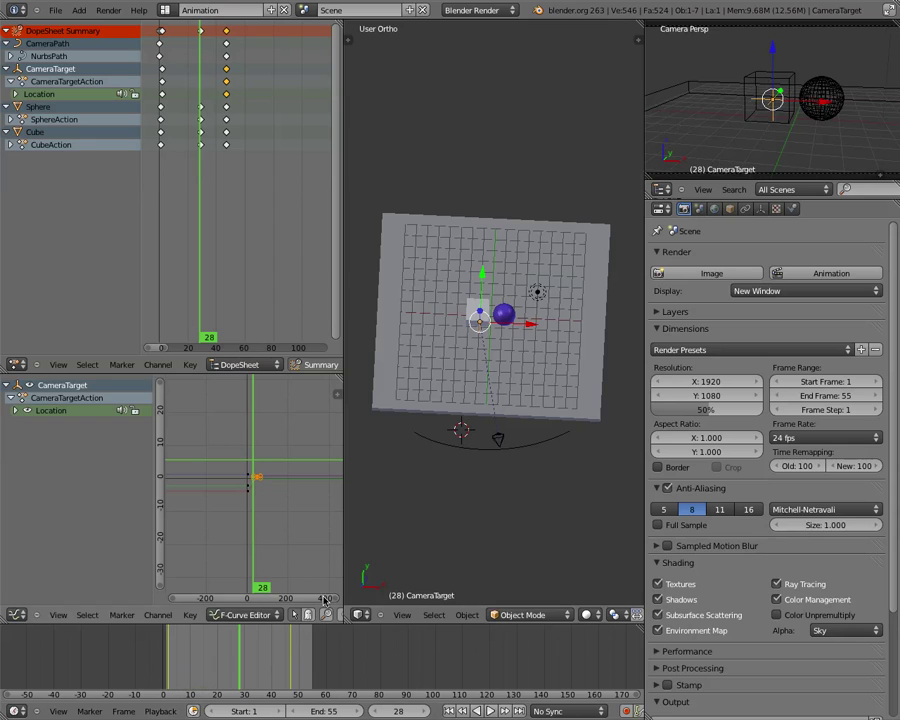
{"action": "left_click", "coordinate": [708, 272]}
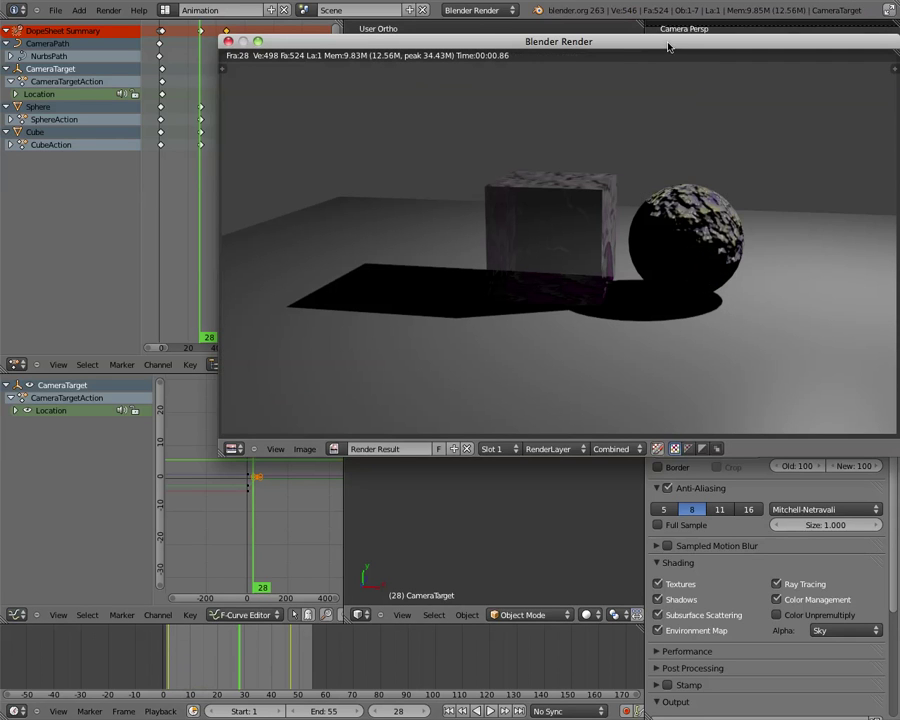
Move the frame 28 render window aside to view the scene, then close it.
{"action": "left_click_drag", "start_coordinate": [668, 45], "coordinate": [531, 95]}
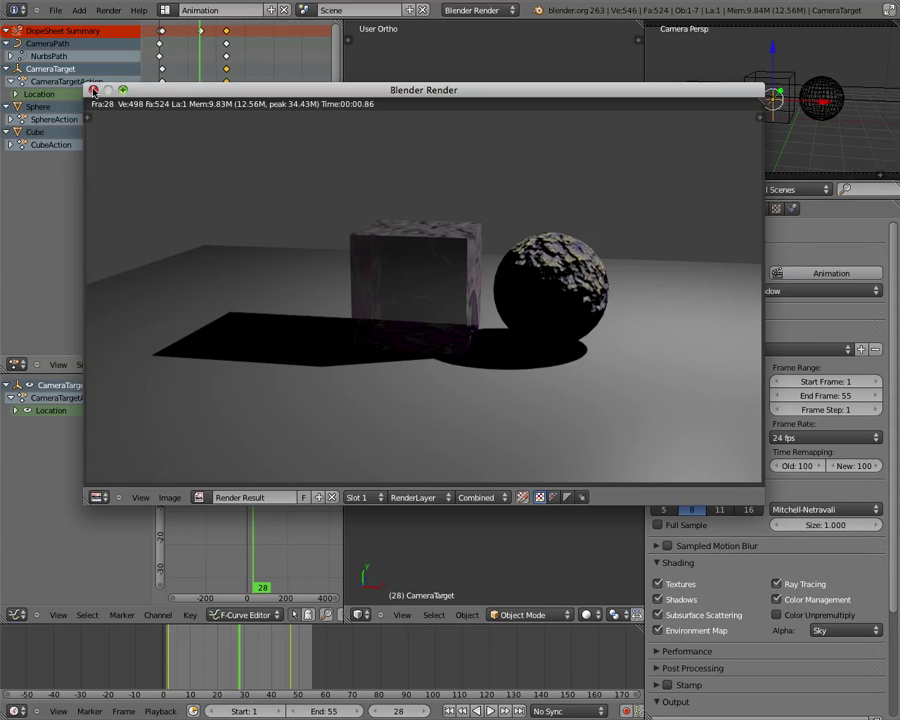
{"action": "left_click", "coordinate": [93, 90]}
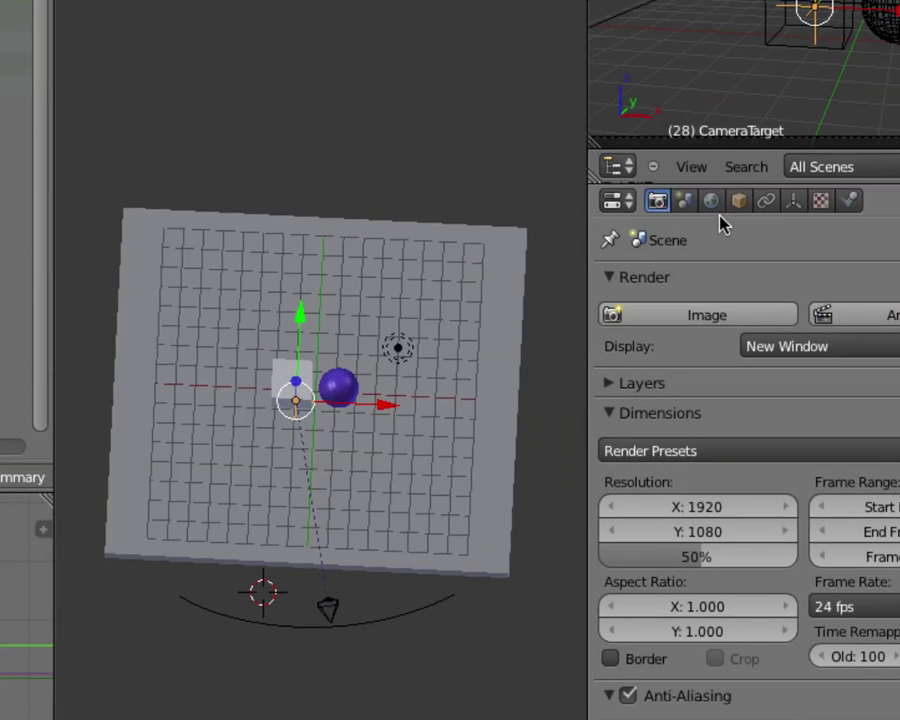
In the World tab, enable Environment Lighting with Energy 0.200, then return to the Render tab.
{"action": "left_click", "coordinate": [711, 201]}
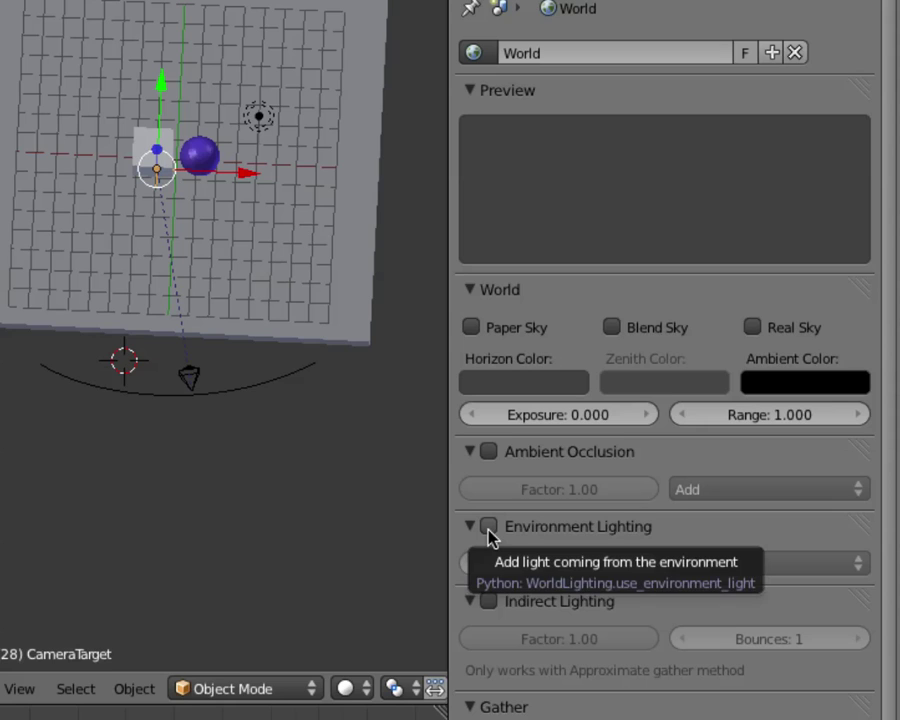
{"action": "left_click", "coordinate": [488, 528]}
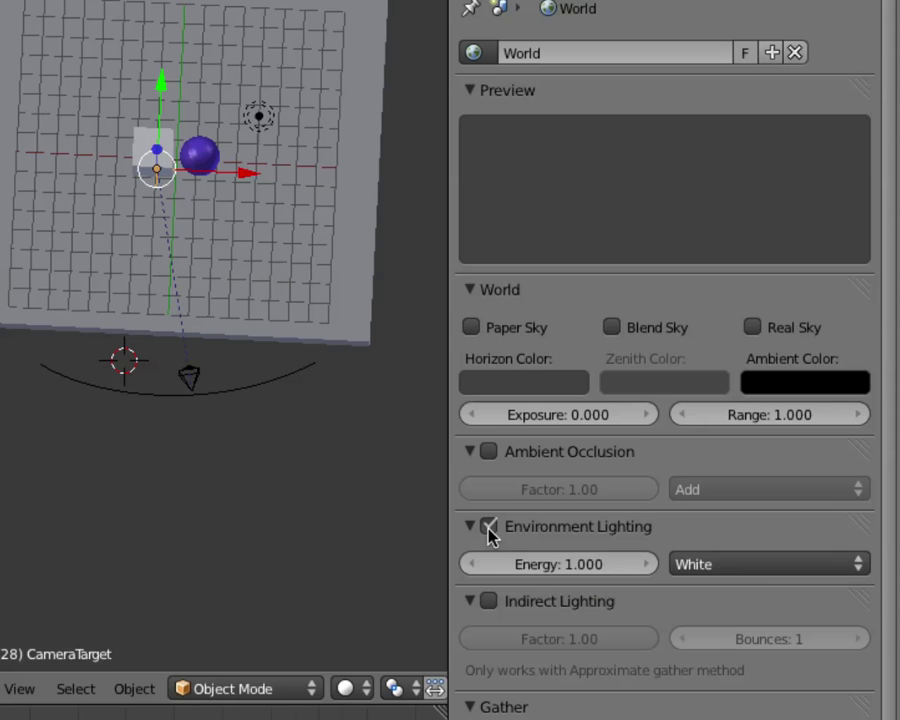
{"action": "left_click", "coordinate": [575, 567]}
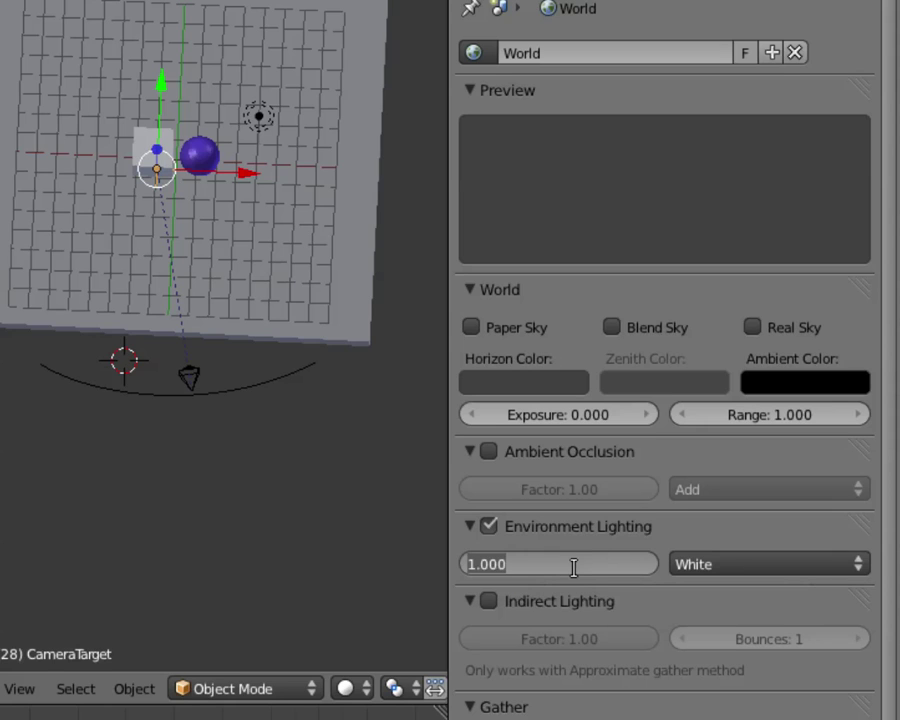
{"action": "key", "text": "BackSpace"}
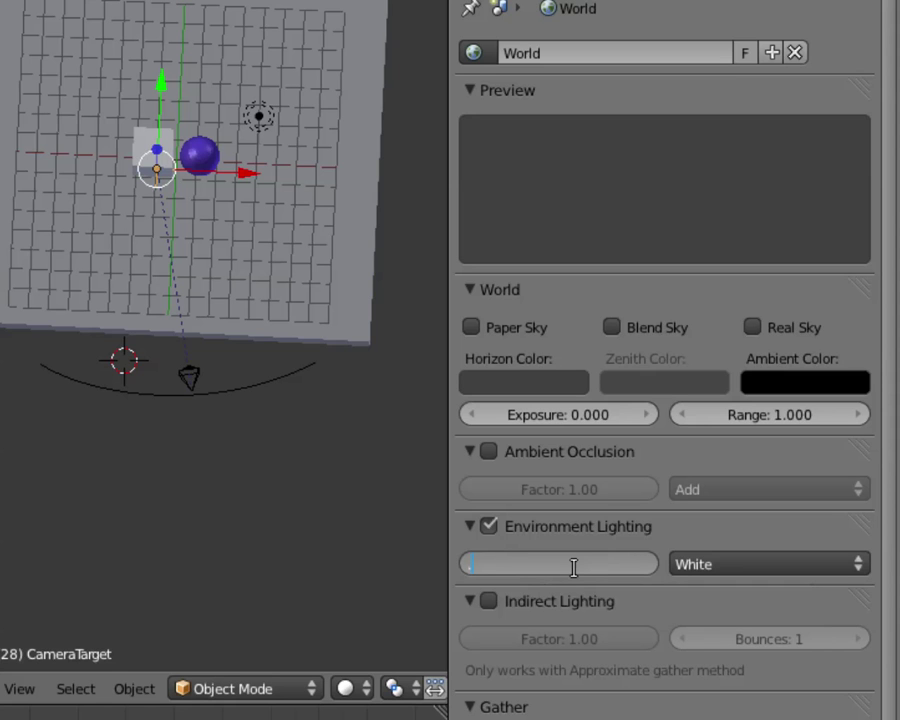
{"action": "type", "text": ".200"}
{"action": "key", "text": "Return"}
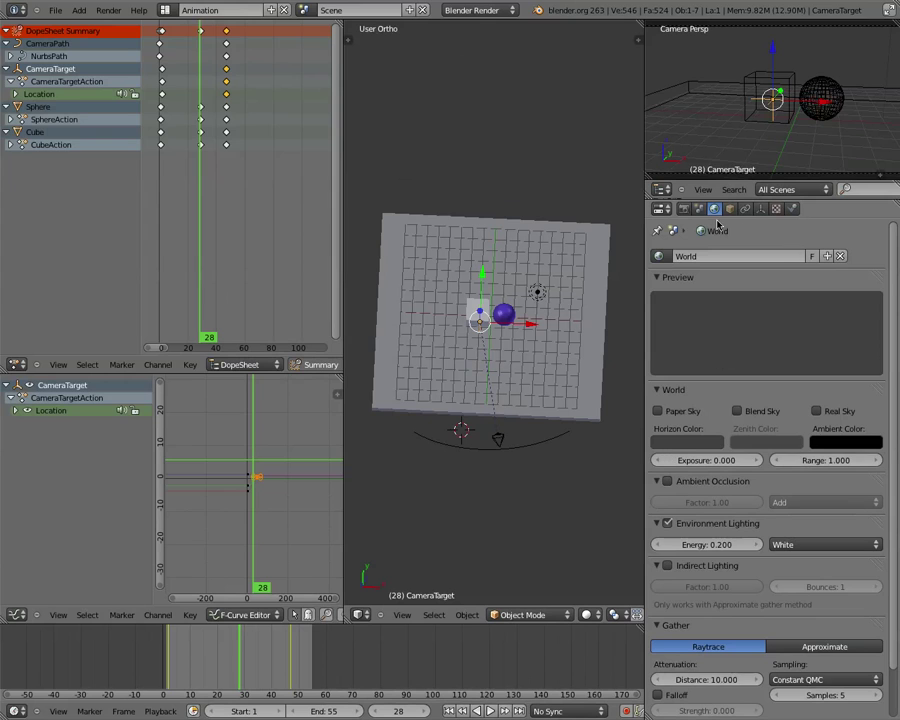
{"action": "left_click", "coordinate": [684, 208]}
Render frame 28 again, zoom in to inspect the softer shadows, then close the render window.
{"action": "left_click", "coordinate": [712, 273]}
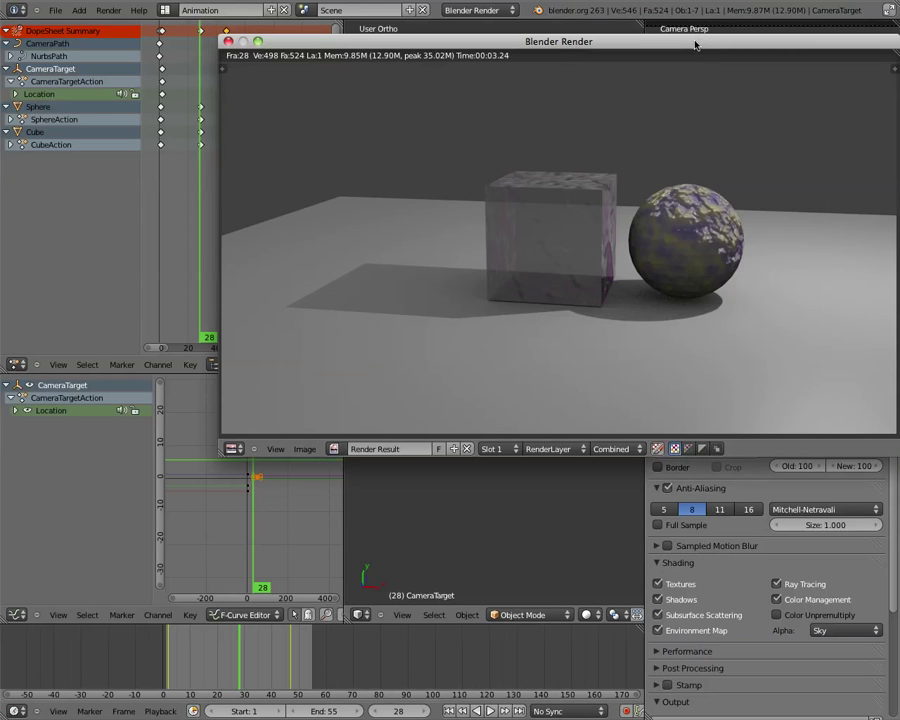
{"action": "left_click_drag", "start_coordinate": [695, 45], "coordinate": [600, 76]}
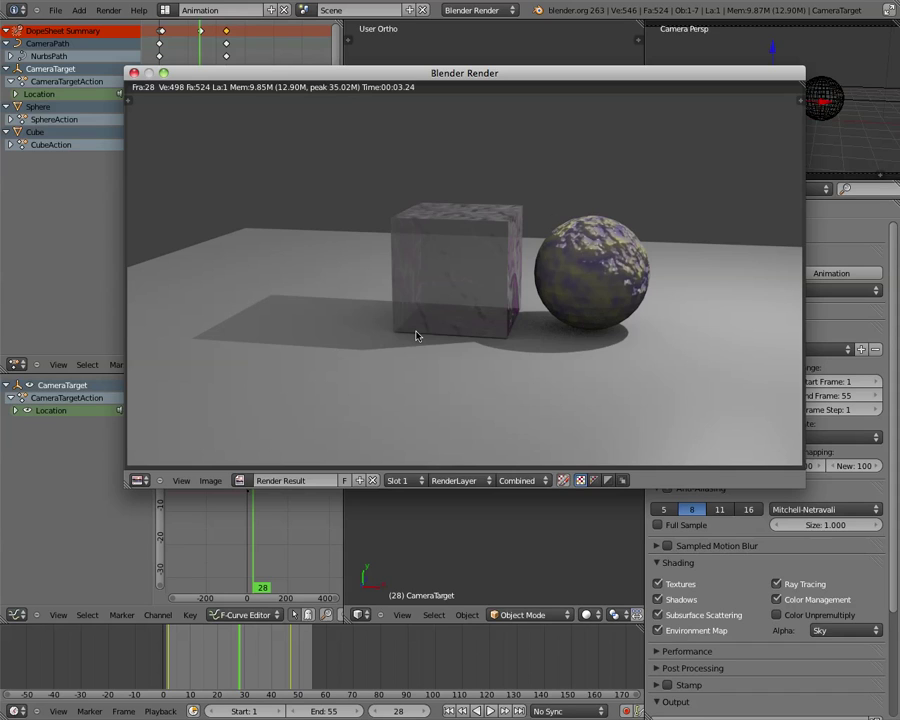
{"action": "scroll", "coordinate": [417, 335], "scroll_direction": "up", "scroll_amount": 1}
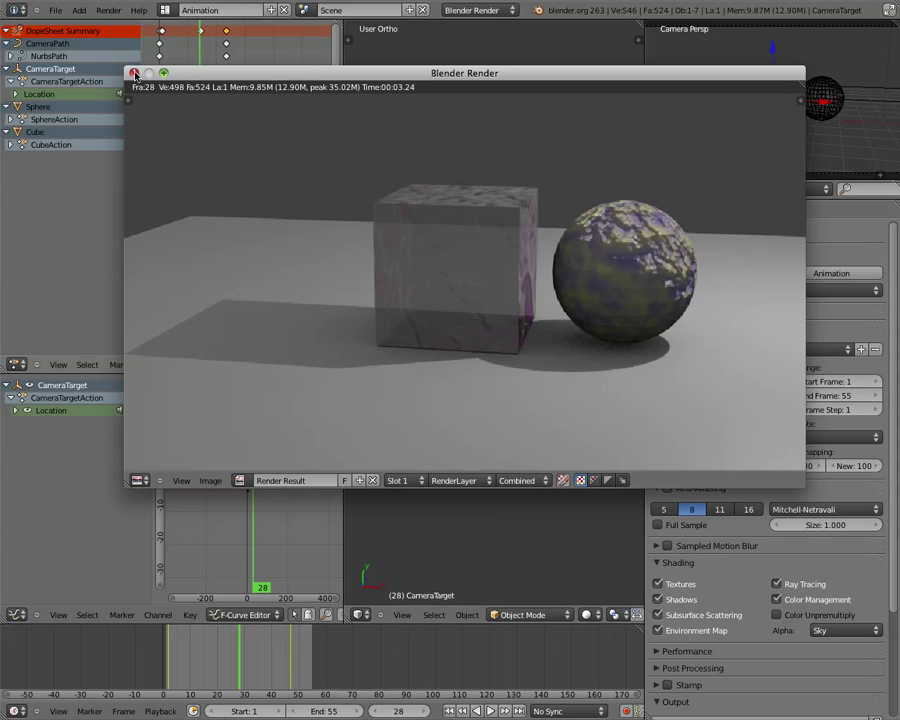
{"action": "left_click", "coordinate": [135, 75]}
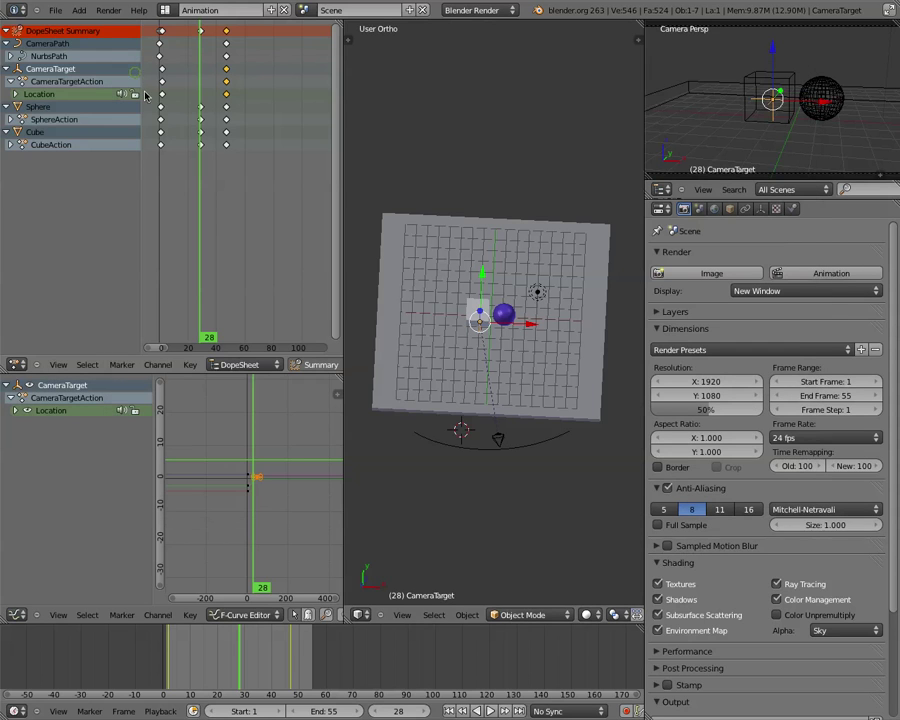
Review the Scene tab's Units, then return to the World tab showing environment lighting at 0.200.
{"action": "left_click", "coordinate": [698, 209]}
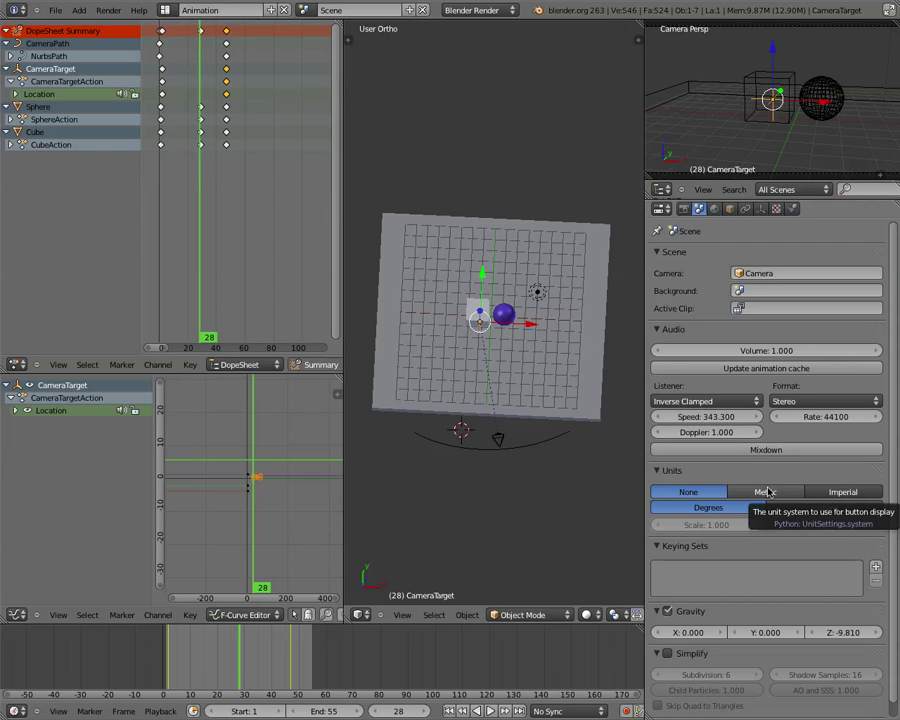
{"action": "scroll", "coordinate": [765, 492], "scroll_direction": "down", "scroll_amount": 1}
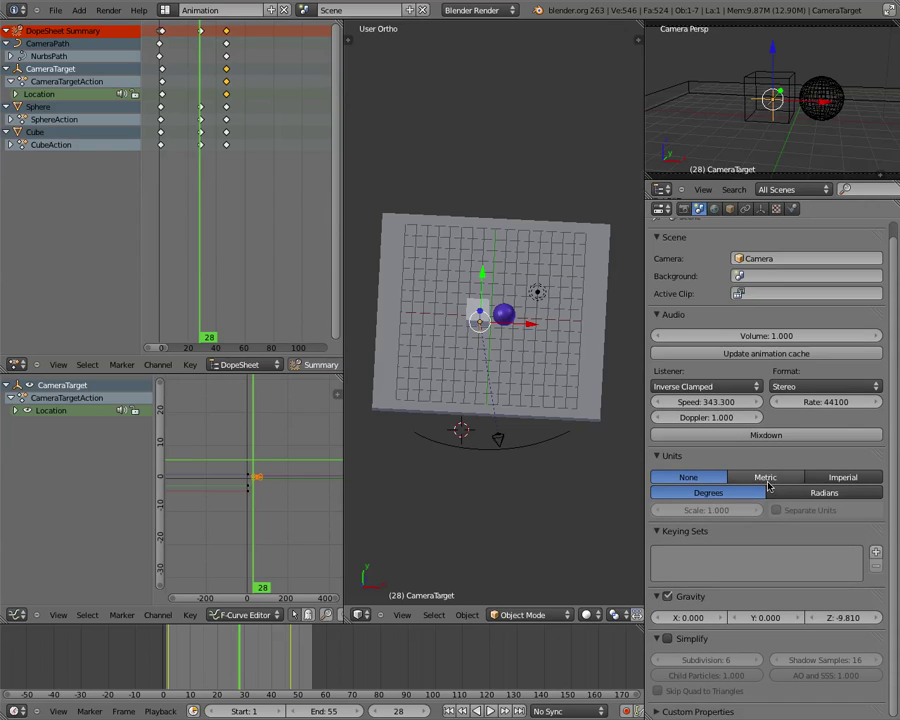
{"action": "scroll", "coordinate": [767, 486], "scroll_direction": "up", "scroll_amount": 1}
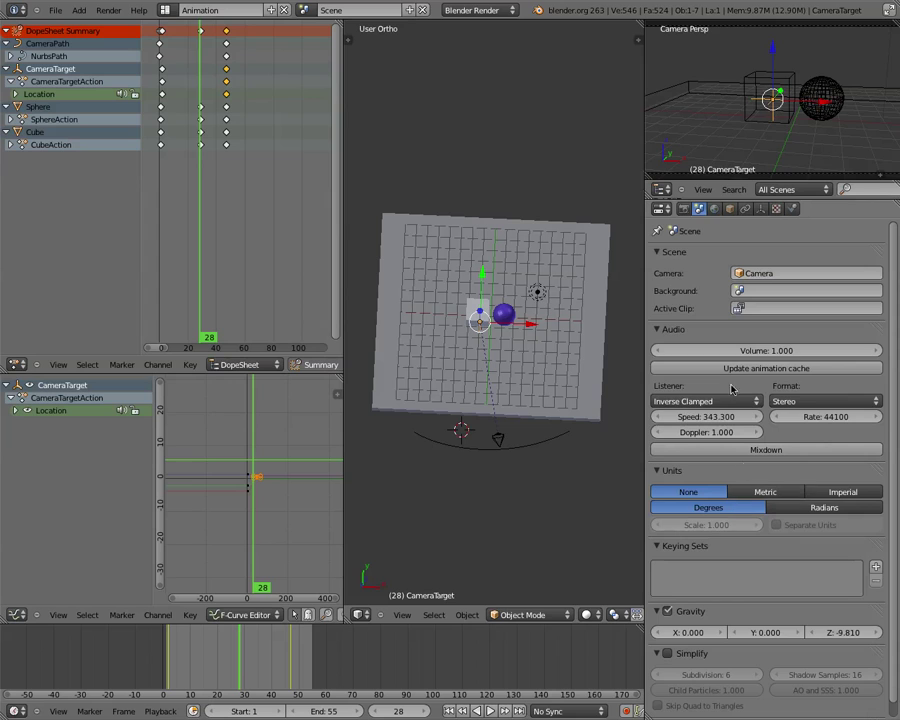
{"action": "left_click", "coordinate": [715, 209]}
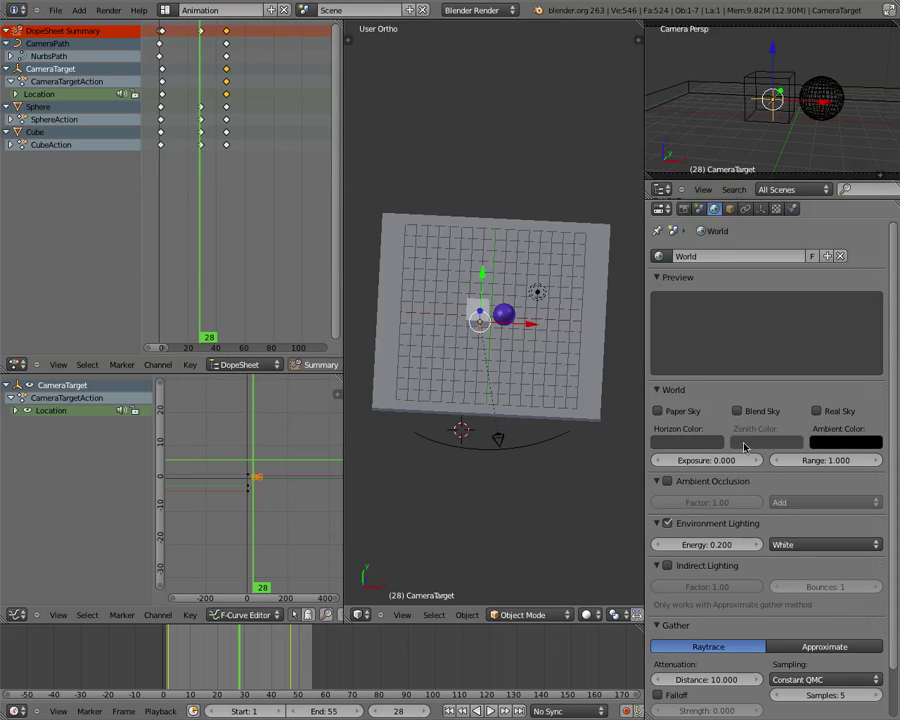
Toggle the Paper Sky world option and go back to the render settings.
{"action": "left_click", "coordinate": [658, 411]}
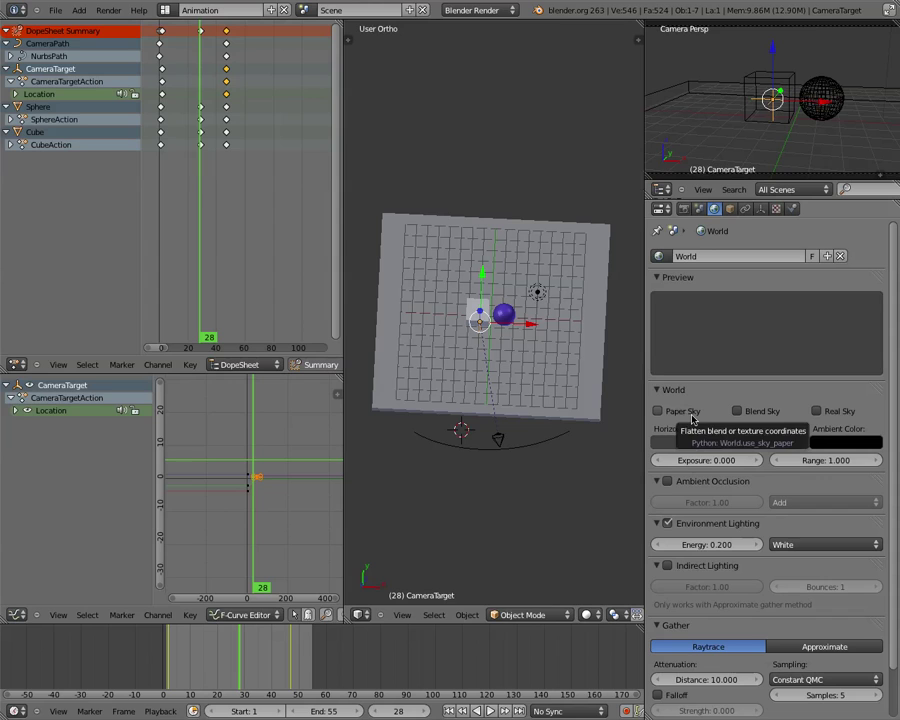
{"action": "left_click", "coordinate": [685, 208]}
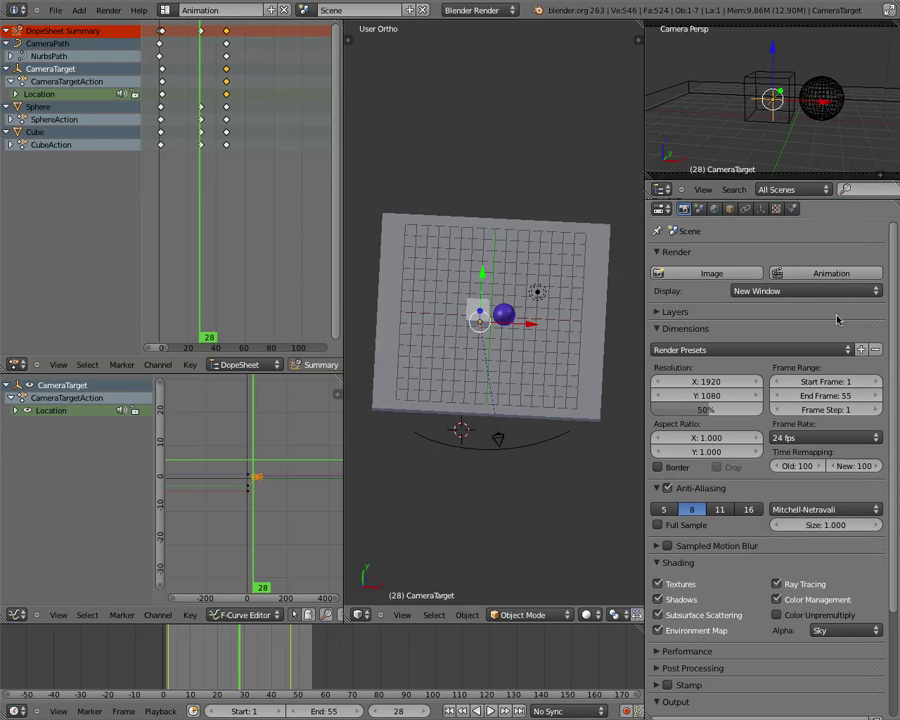
Check the Output panel shows QuickTime with the Animation codec, then exit fullscreen with Alt+F11.
{"action": "scroll", "coordinate": [840, 315], "scroll_direction": "down", "scroll_amount": 4}
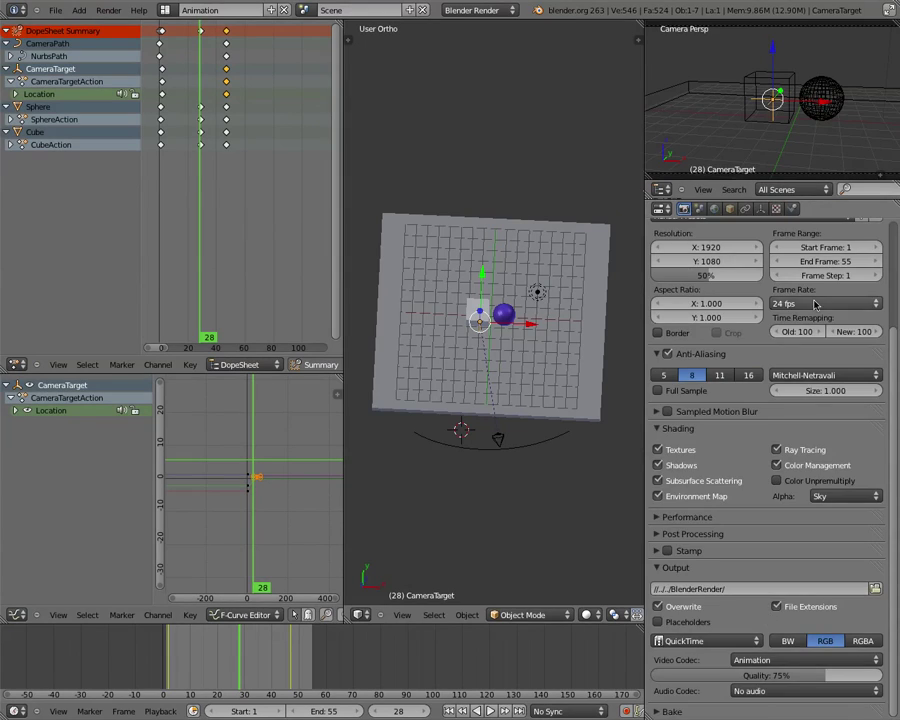
{"action": "scroll", "coordinate": [804, 243], "scroll_direction": "up", "scroll_amount": 4}
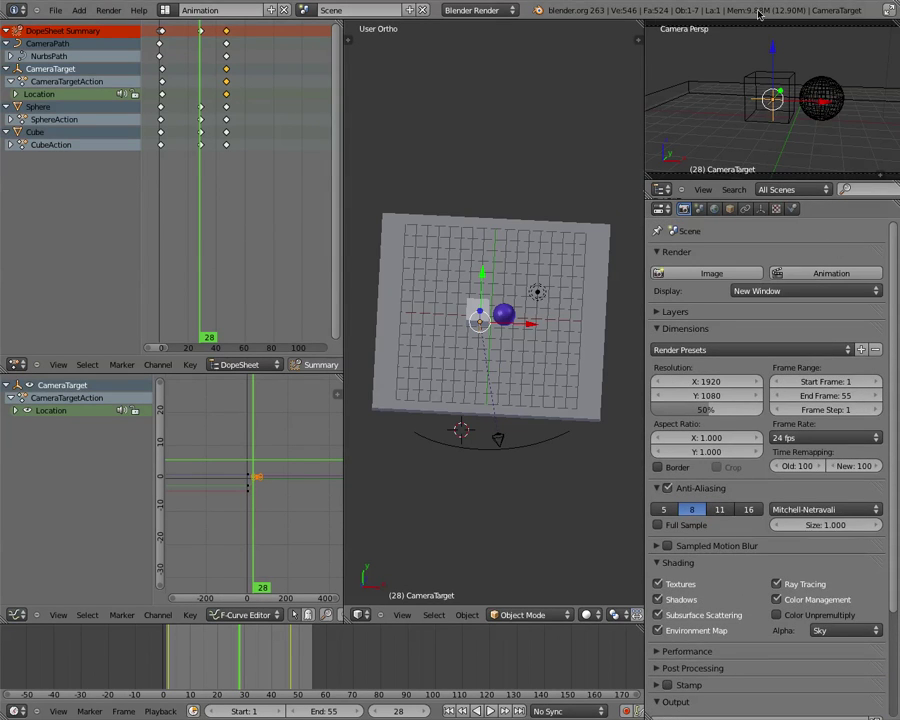
{"action": "key", "text": "alt+F11"}
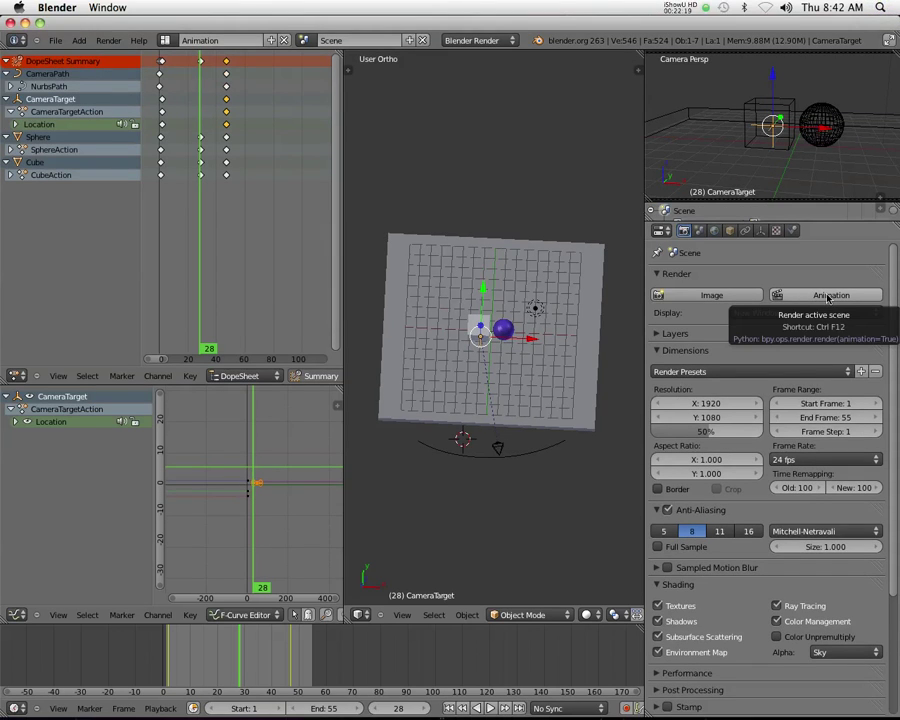
Render the full animation, dismiss the 'Unable to create quicktime movie' error, and close the render window.
{"action": "left_click", "coordinate": [828, 296]}
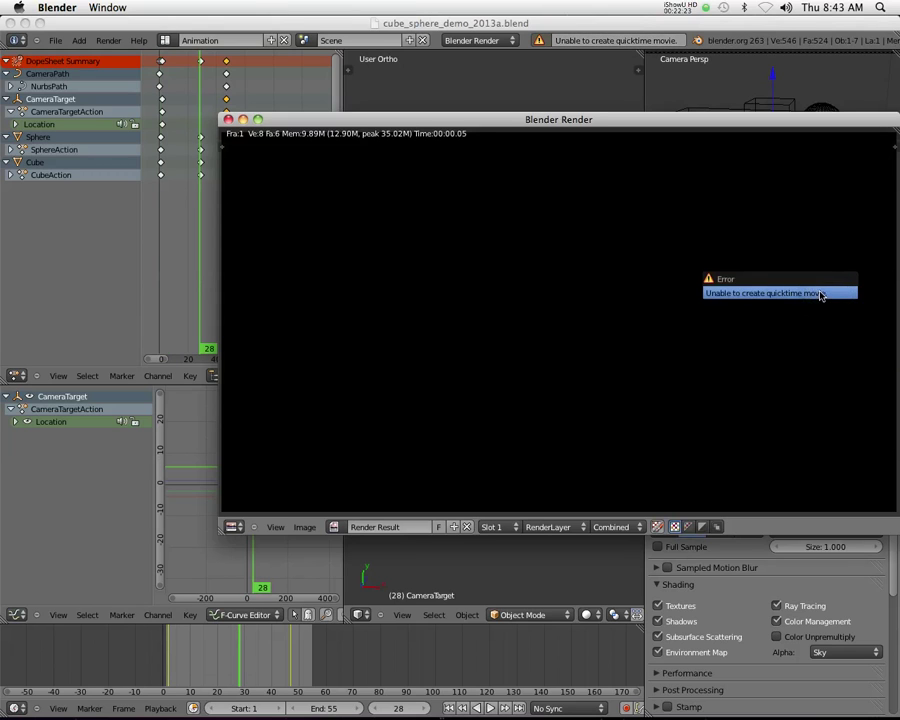
{"action": "left_click", "coordinate": [752, 296]}
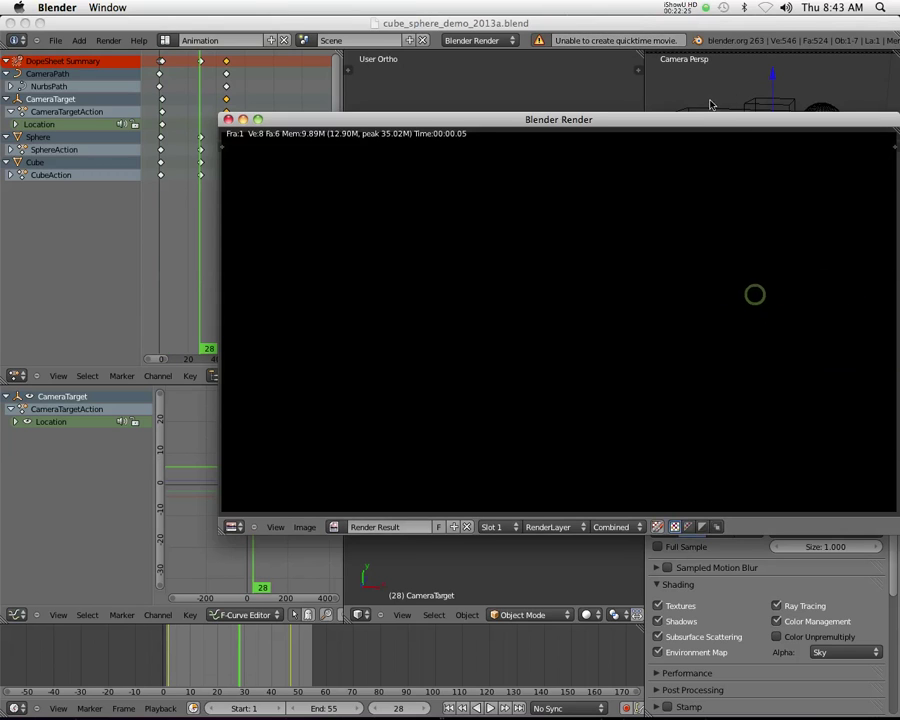
{"action": "left_click_drag", "start_coordinate": [693, 120], "coordinate": [537, 118]}
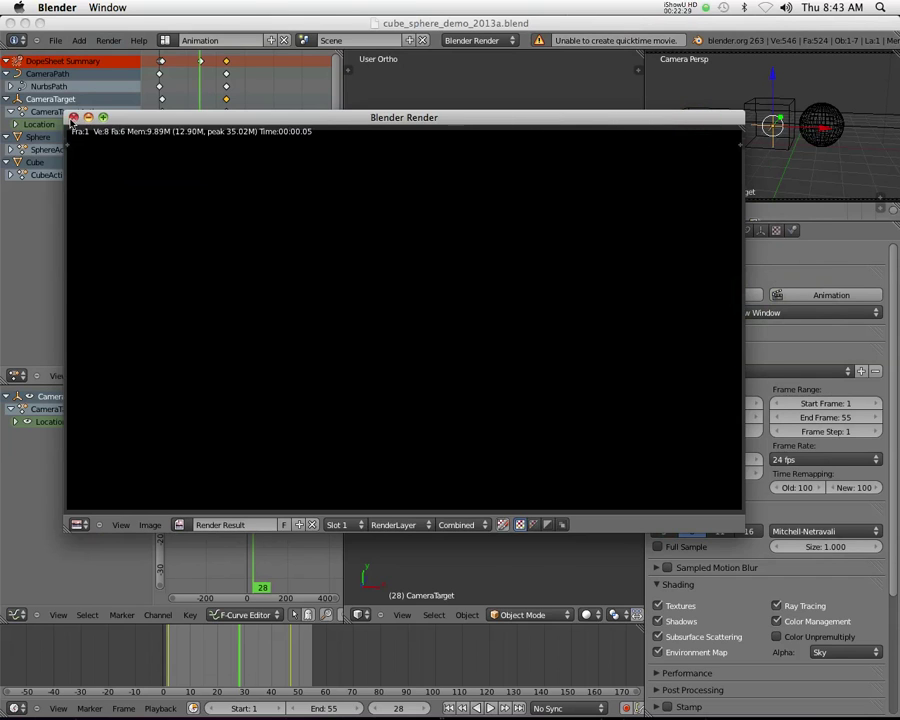
{"action": "left_click", "coordinate": [73, 117]}
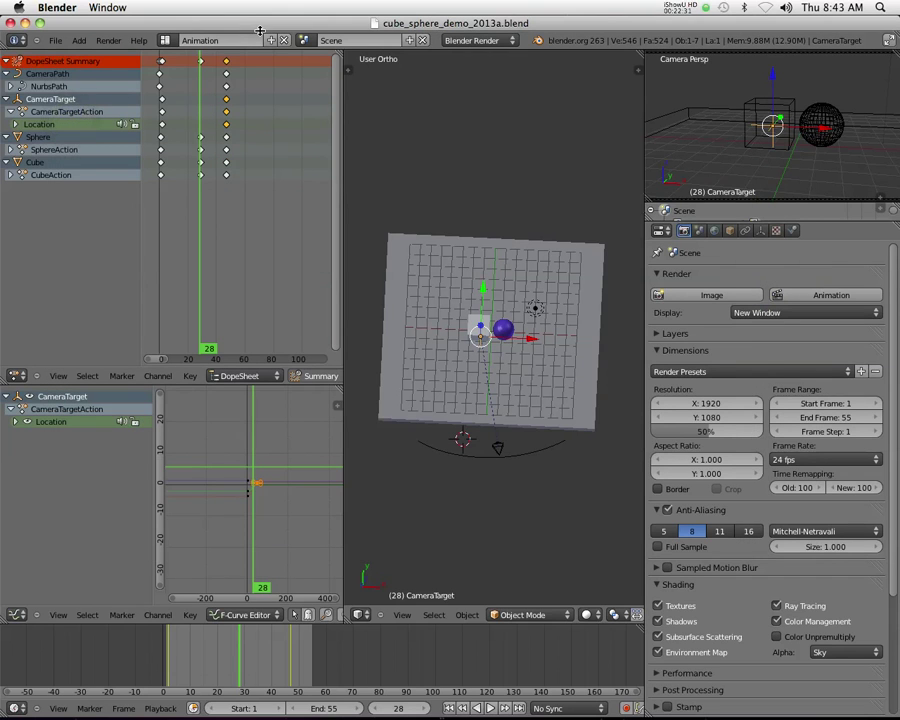